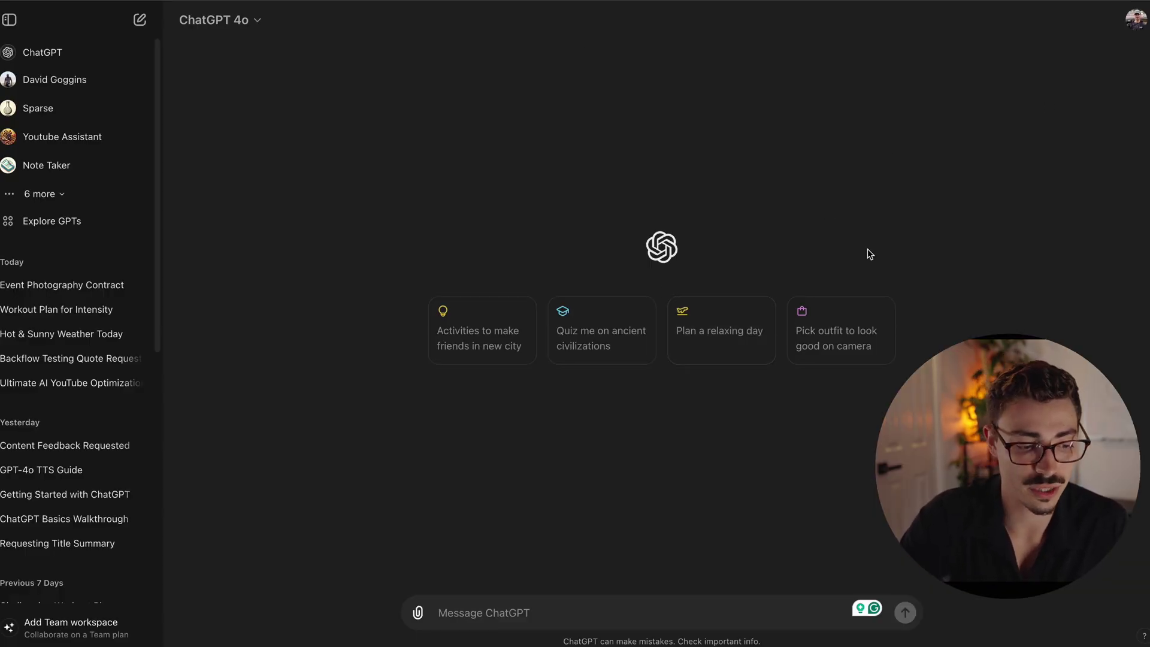
Download the 46.2 MB ChatGPT macOS installer from the account menu and open the .dmg.
click(1136, 19)
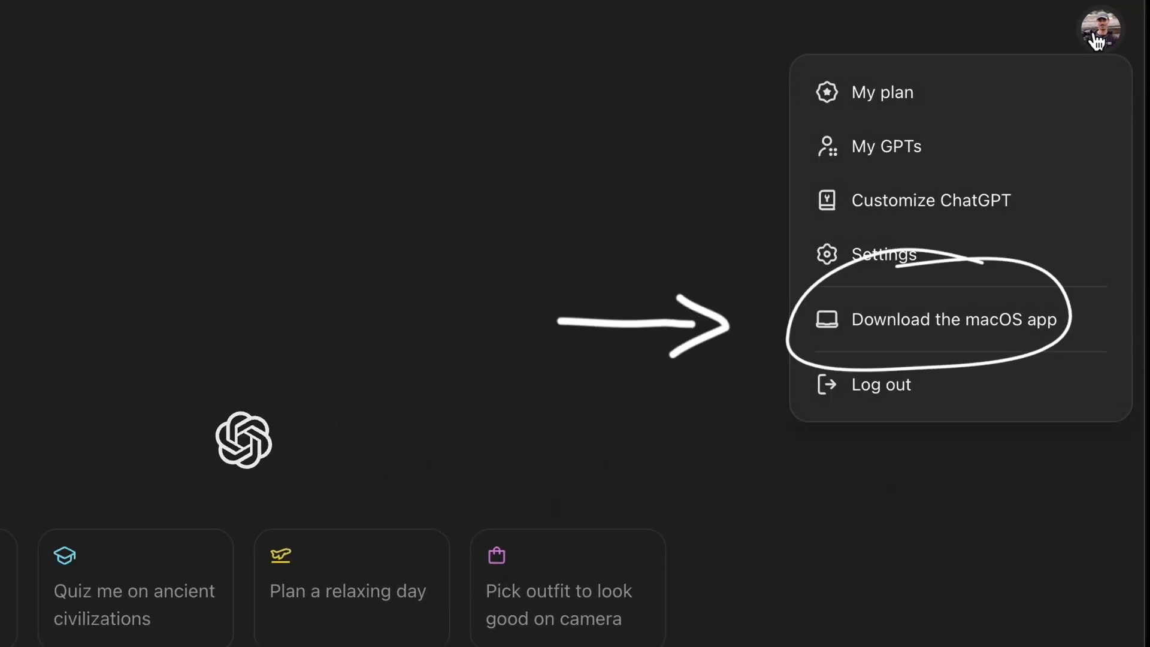
click(946, 345)
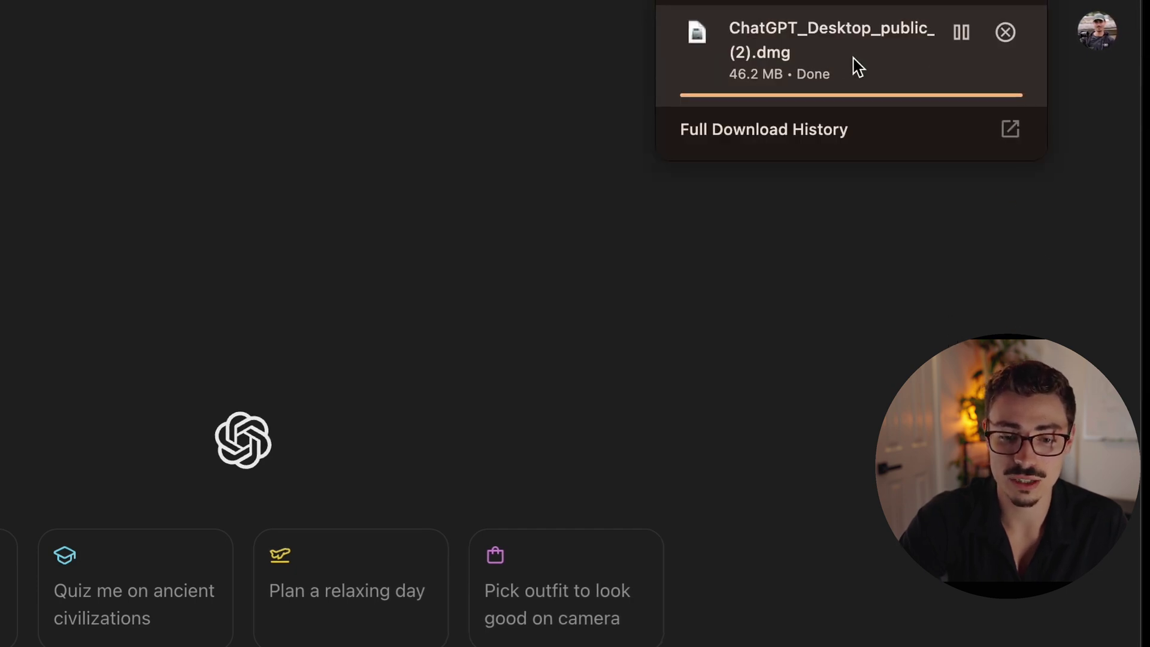
click(853, 64)
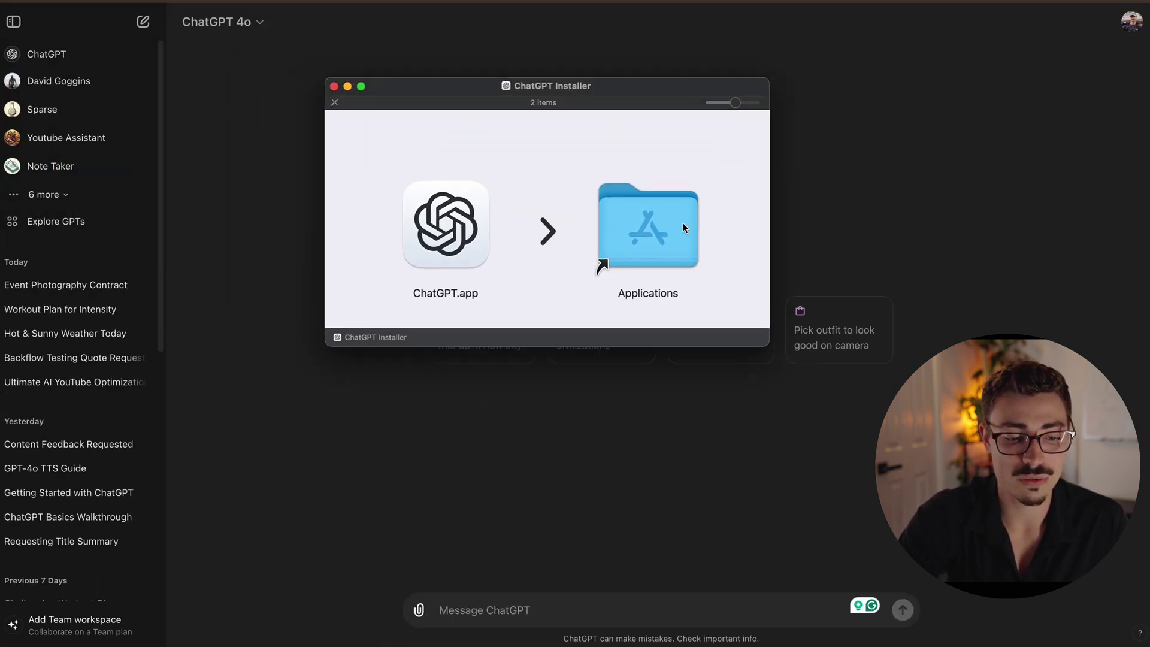
Drag ChatGPT.app onto the Applications folder to install it.
drag(449, 225, 627, 220)
double_click(623, 229)
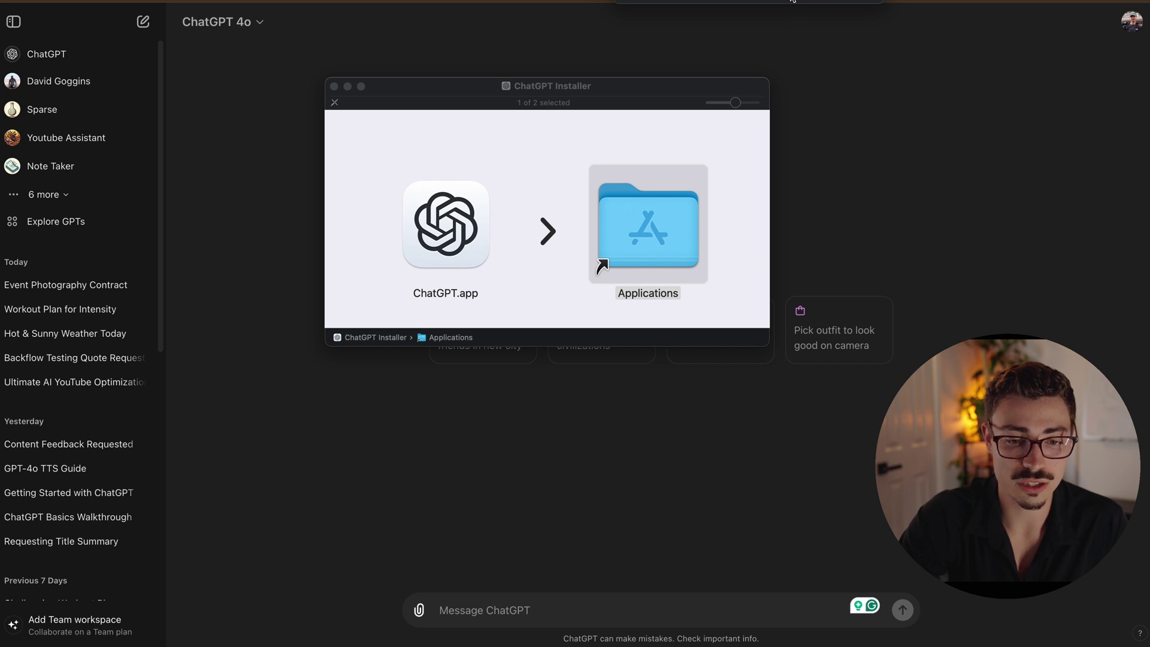
click(669, 215)
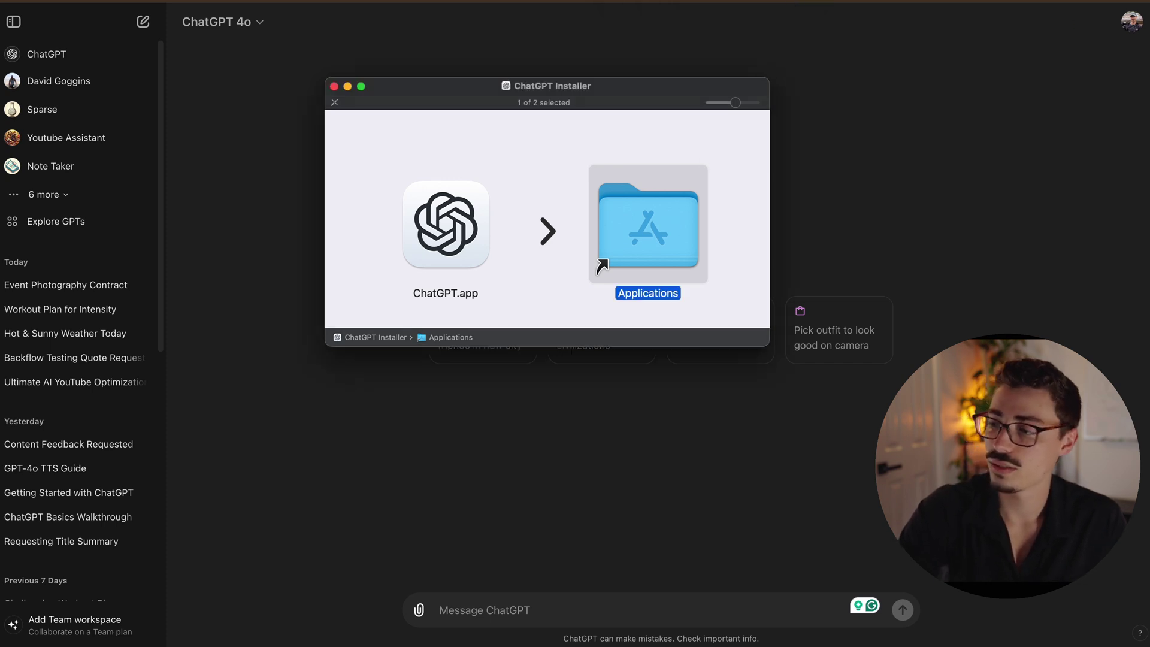
Confirm ChatGPT.app (134.7 MB) is in Applications, then close both Finder windows.
key(super+o)
drag(457, 207, 584, 99)
click(365, 267)
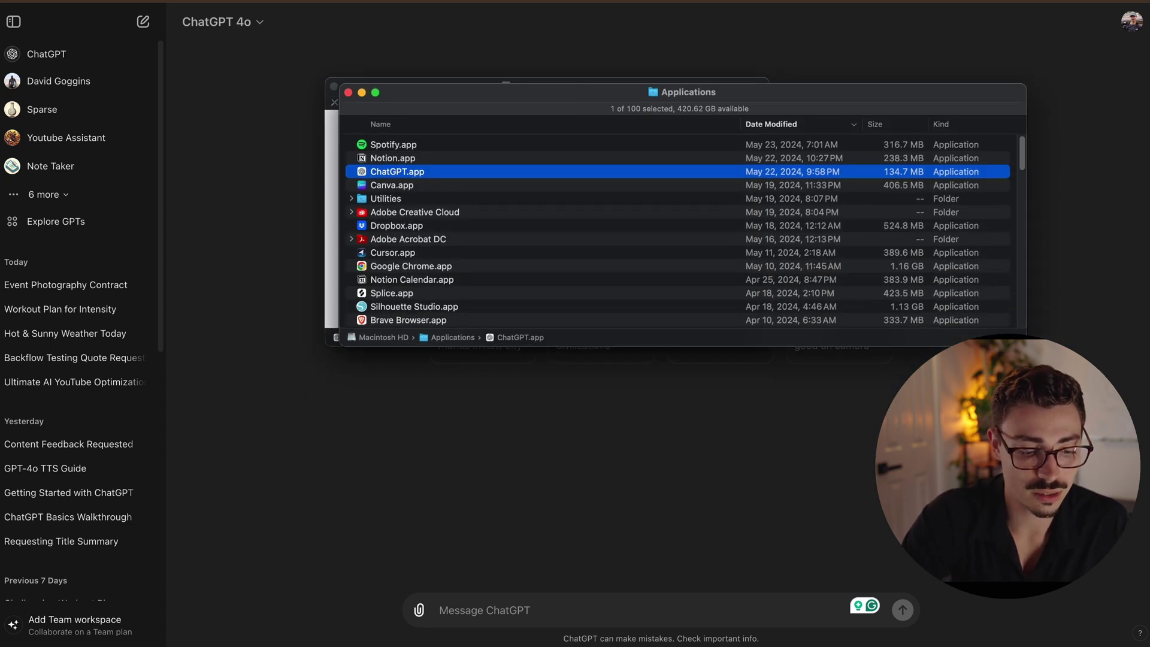
mouse_move(509, 641)
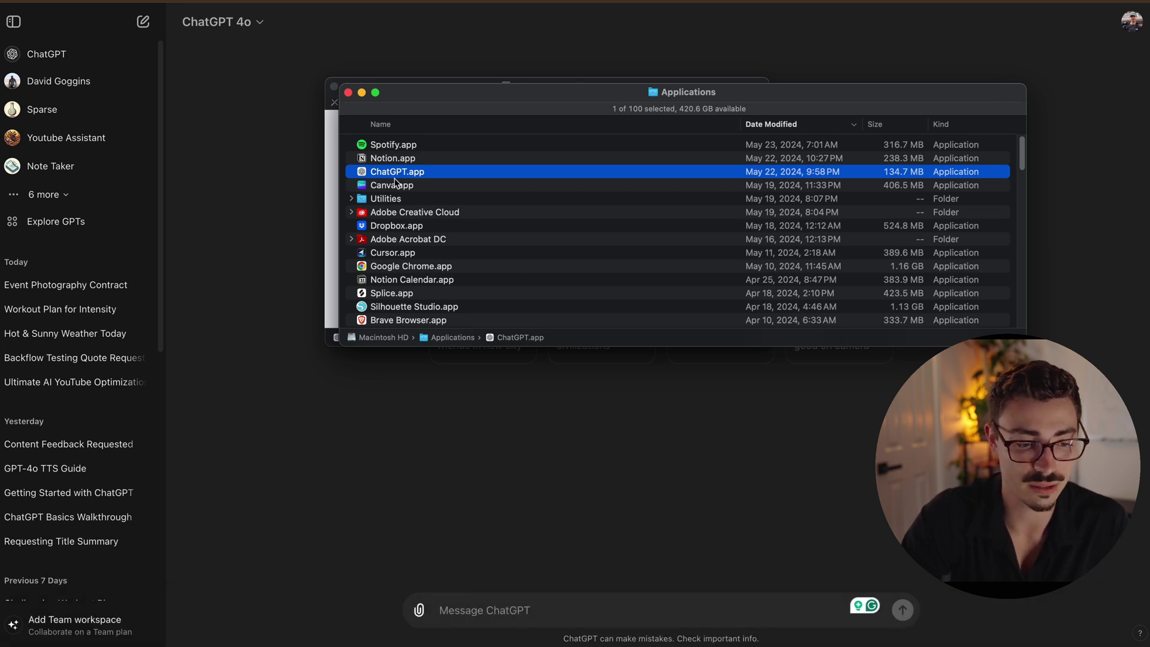
click(348, 93)
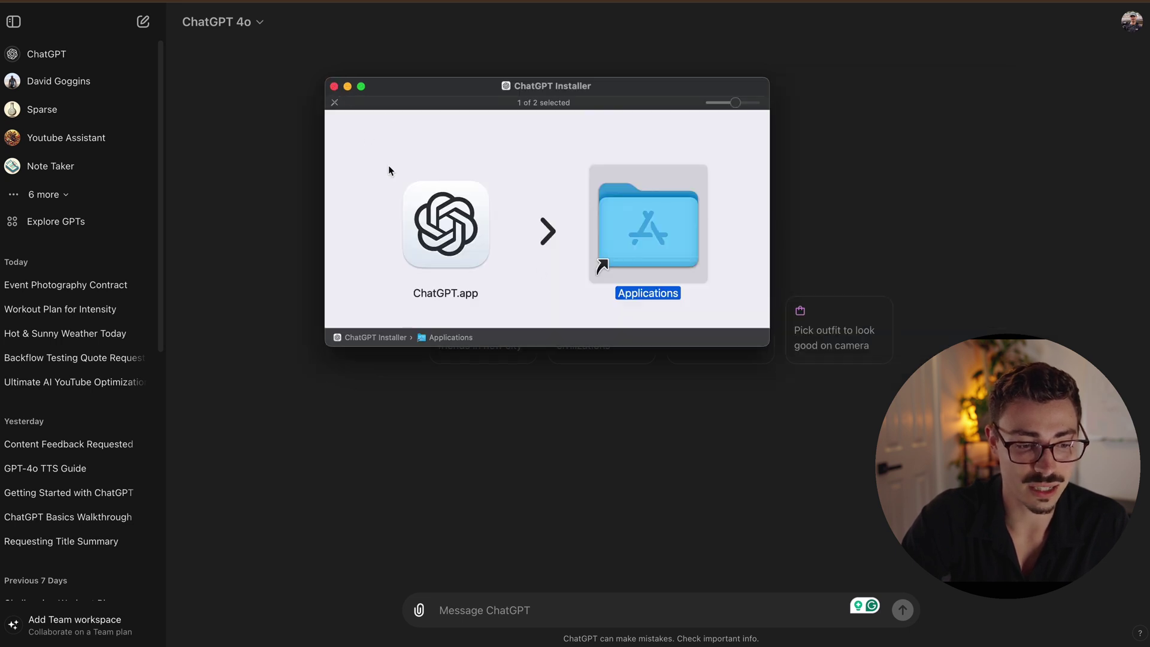
click(333, 86)
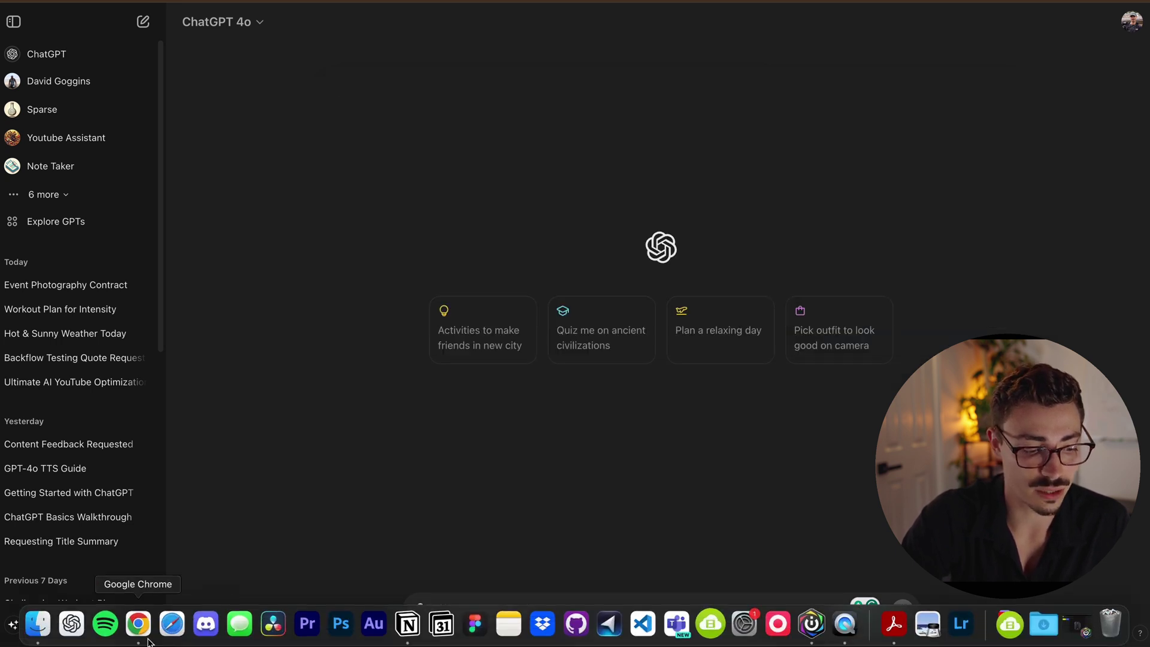
Launch ChatGPT from the Dock, view the paperclip attachment options, then dismiss them.
click(71, 624)
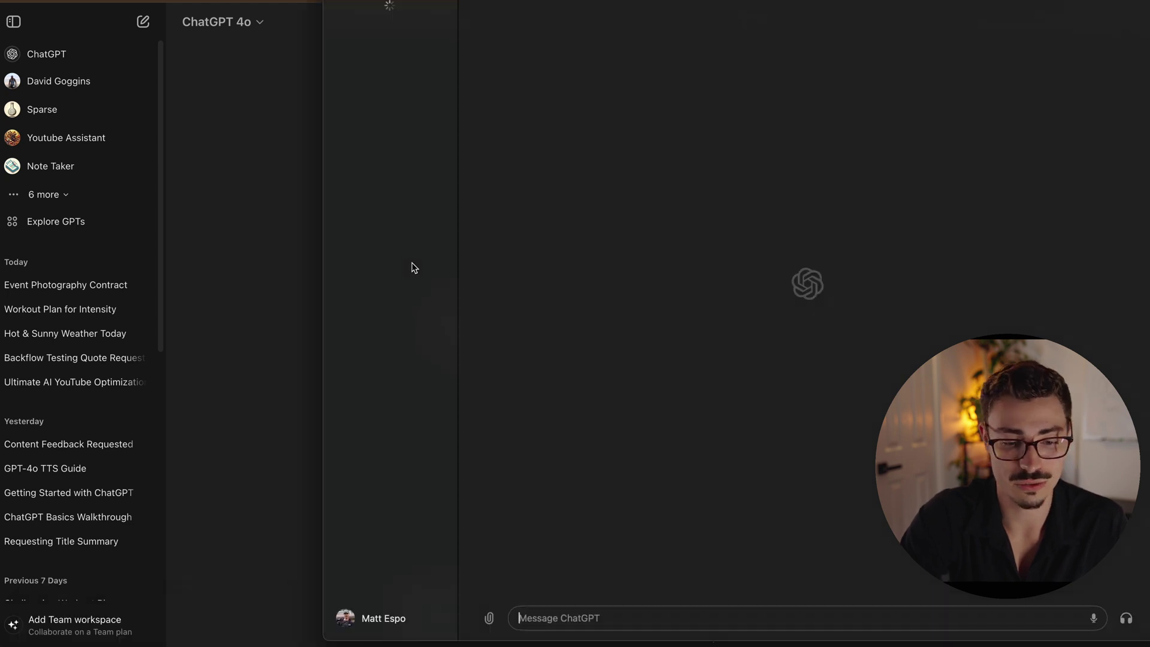
scroll(389, 300, up, 5)
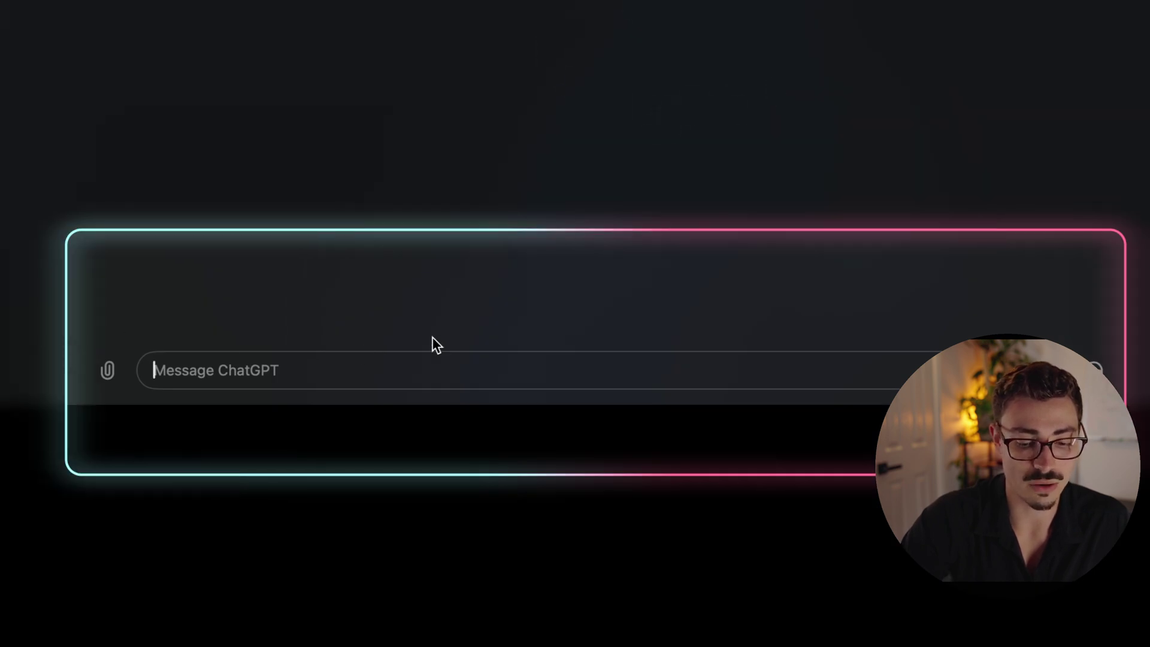
click(110, 370)
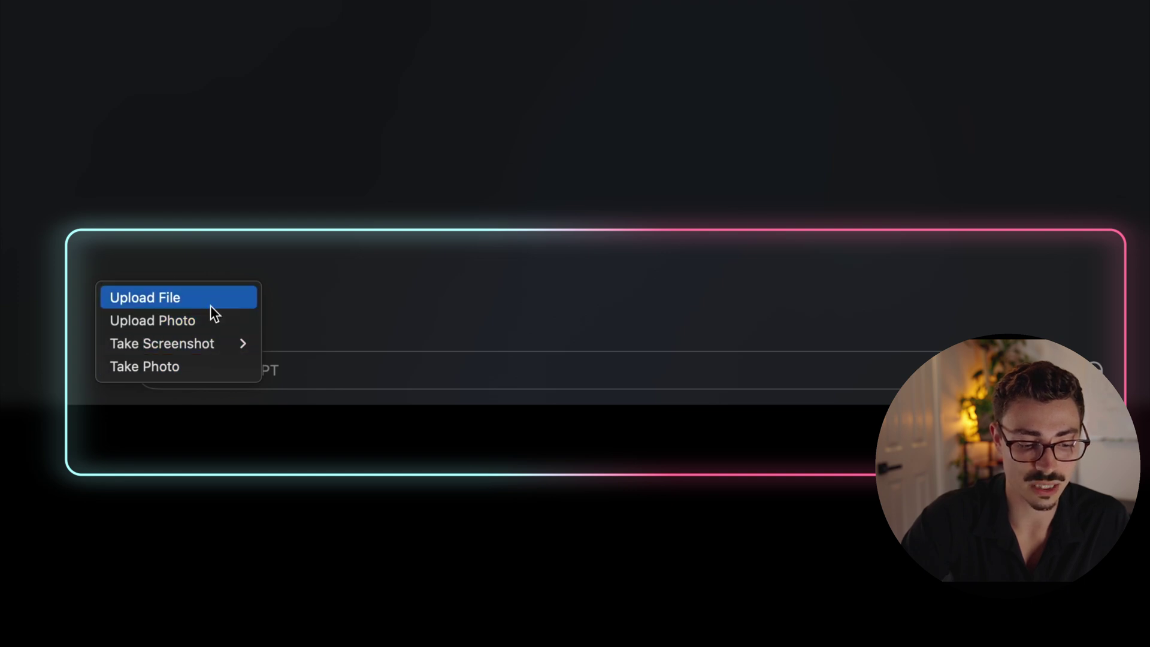
mouse_move(206, 348)
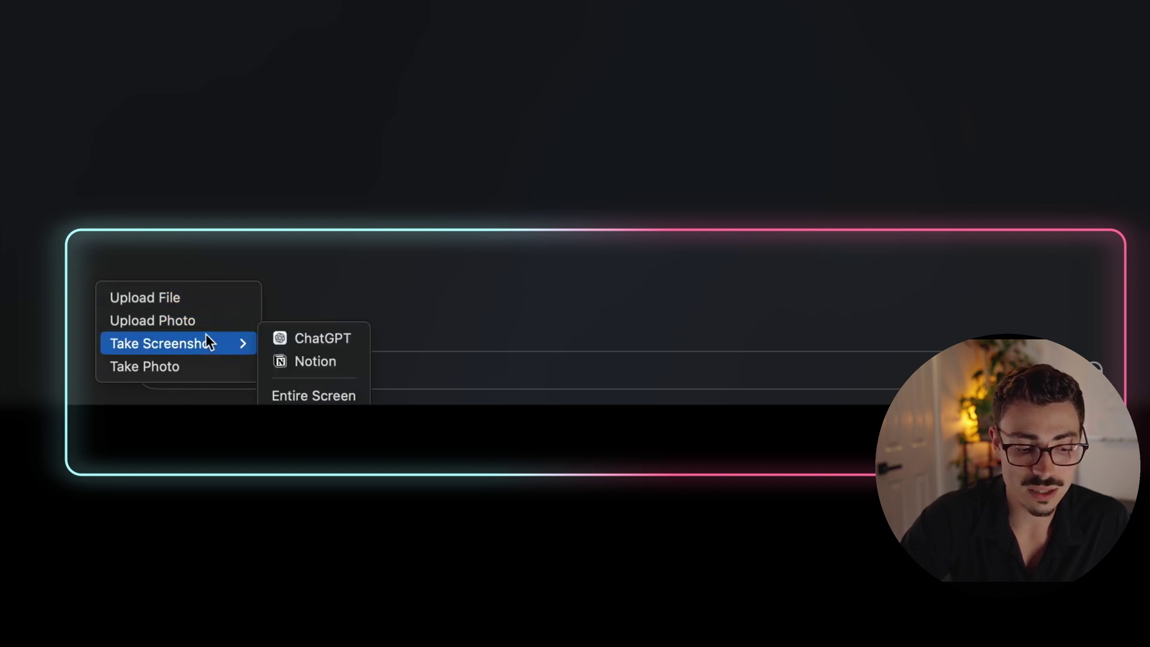
click(178, 275)
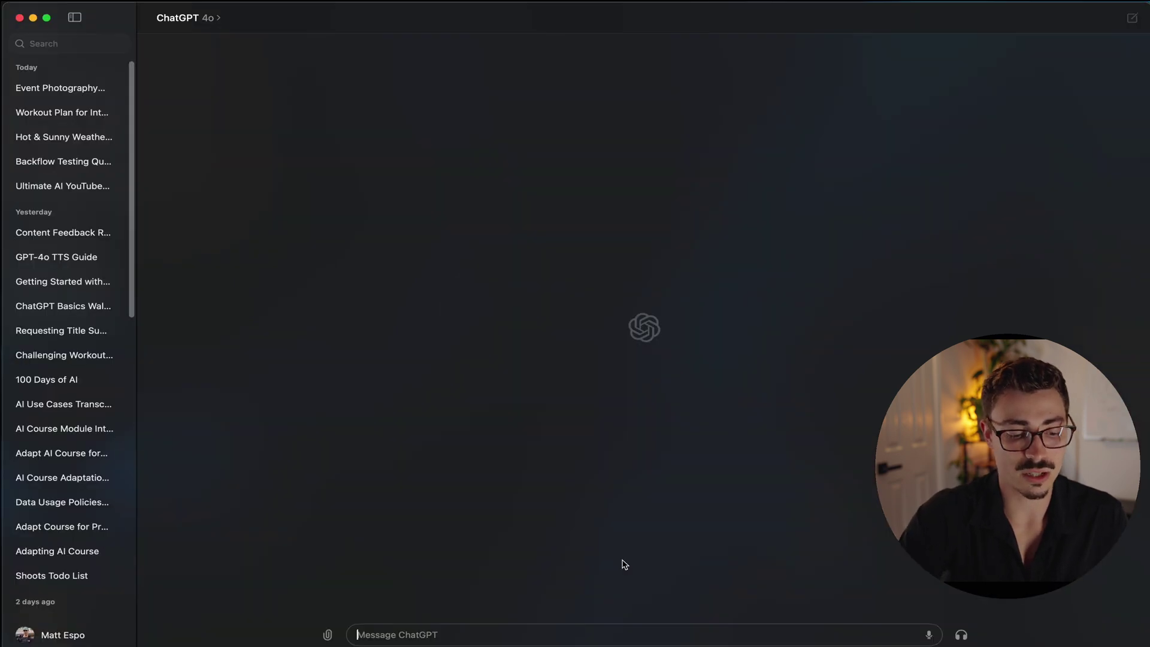
Send the question 'Whats is the weather today in austin?' to ChatGPT.
text(W)
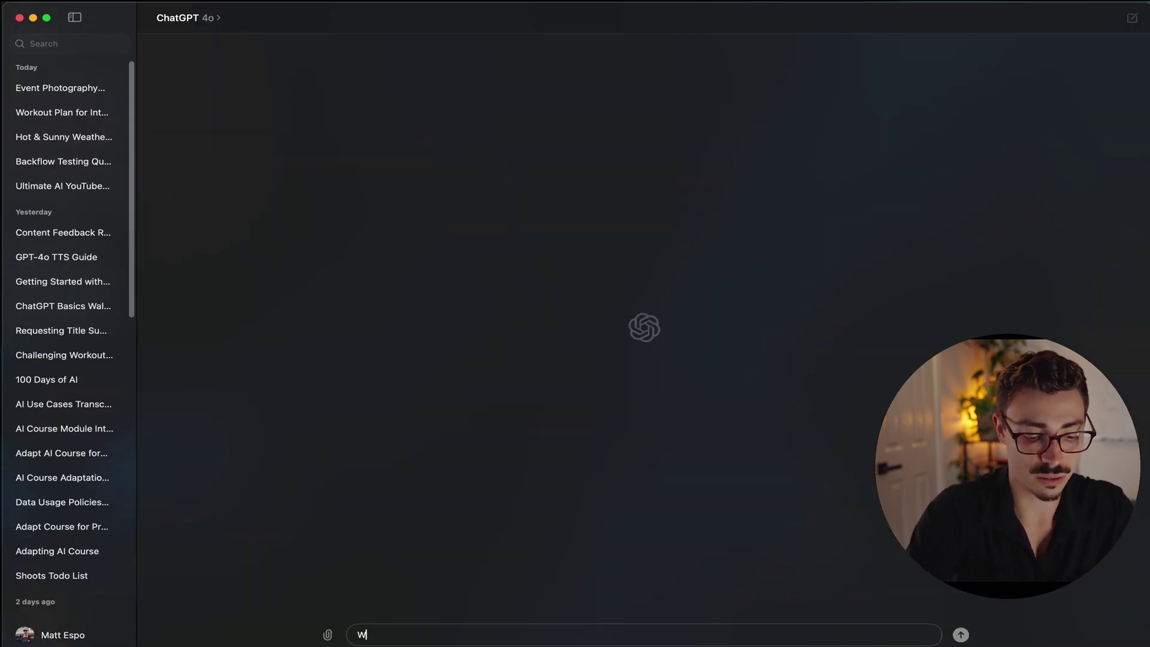
text(hats is th)
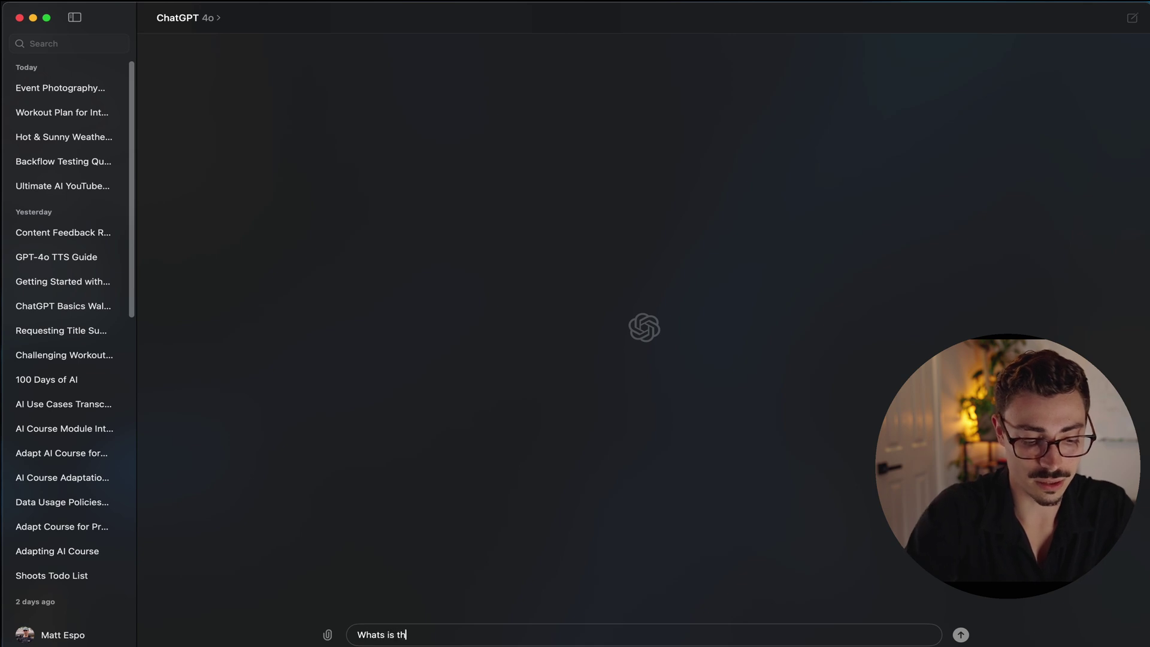
text(e weather today in austin?)
key(Return)
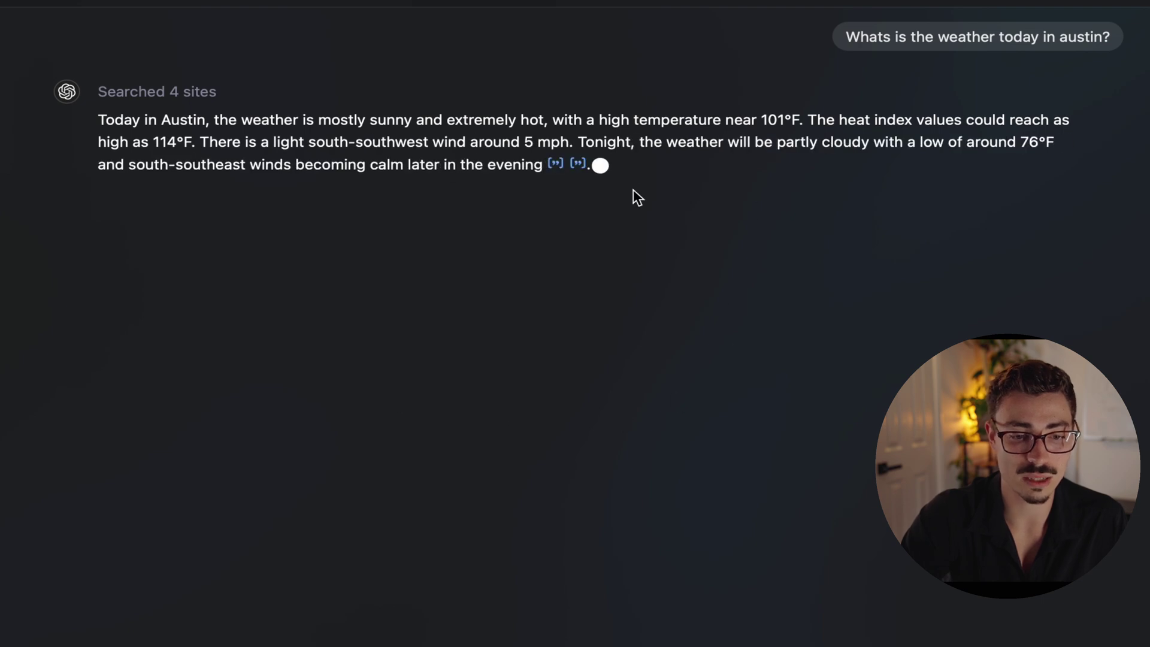
Open the cited National Weather Service Austin page in Chrome, then close it.
click(560, 165)
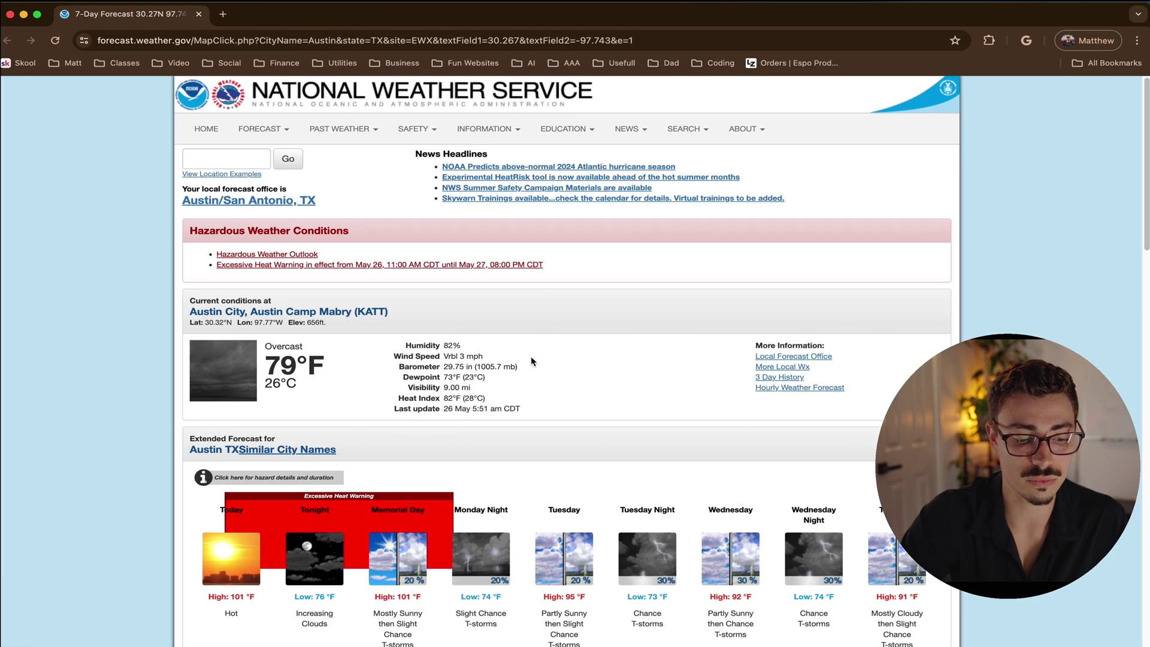
click(9, 15)
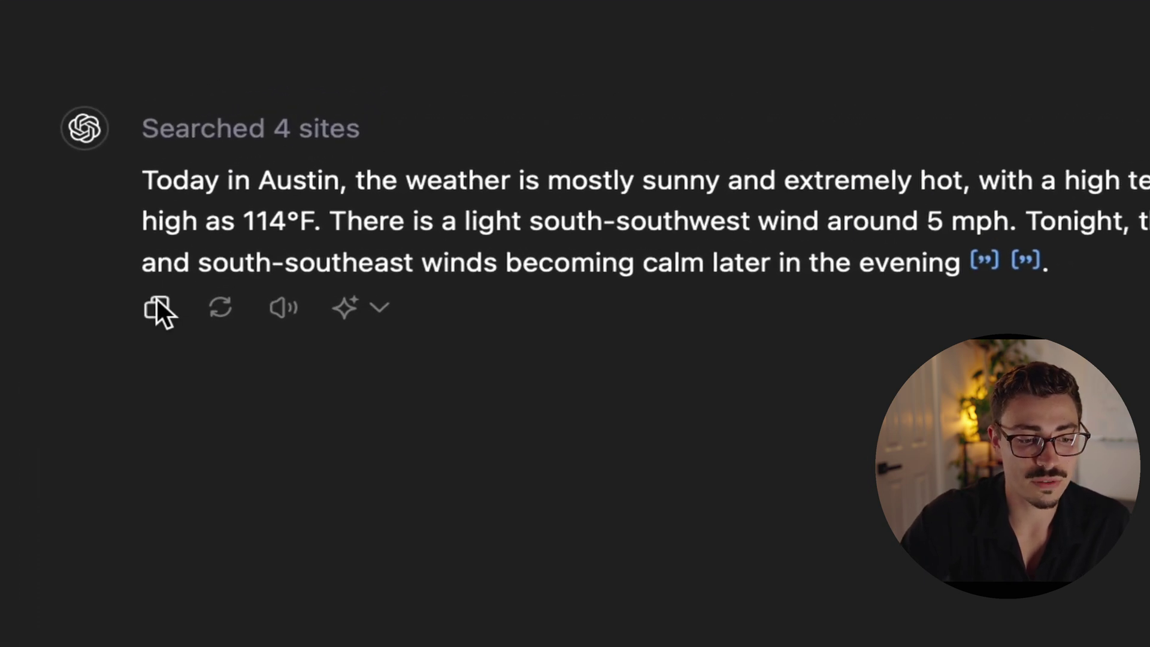
Copy the weather answer, then regenerate it so it notes the excessive heat warning.
click(158, 305)
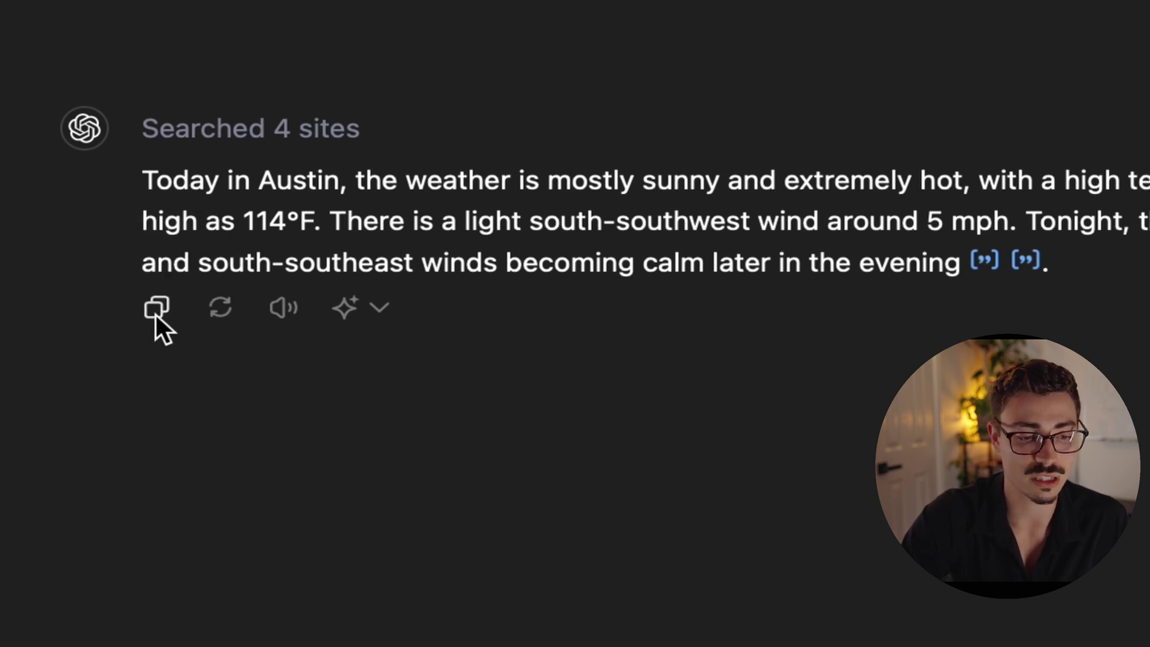
click(220, 308)
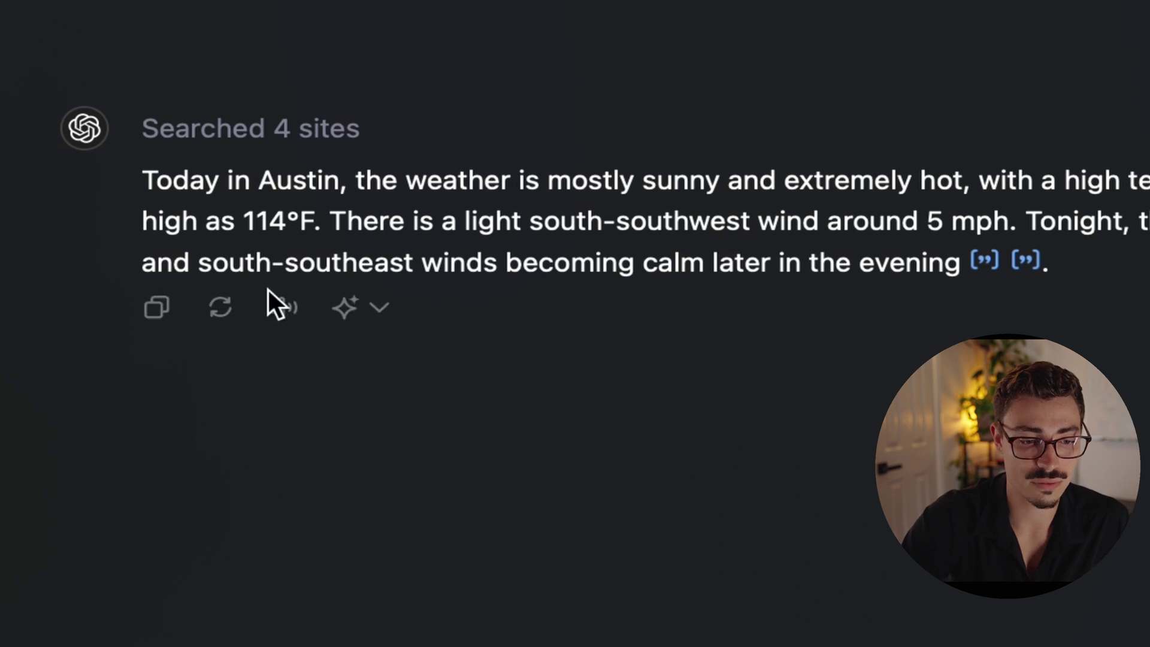
click(220, 307)
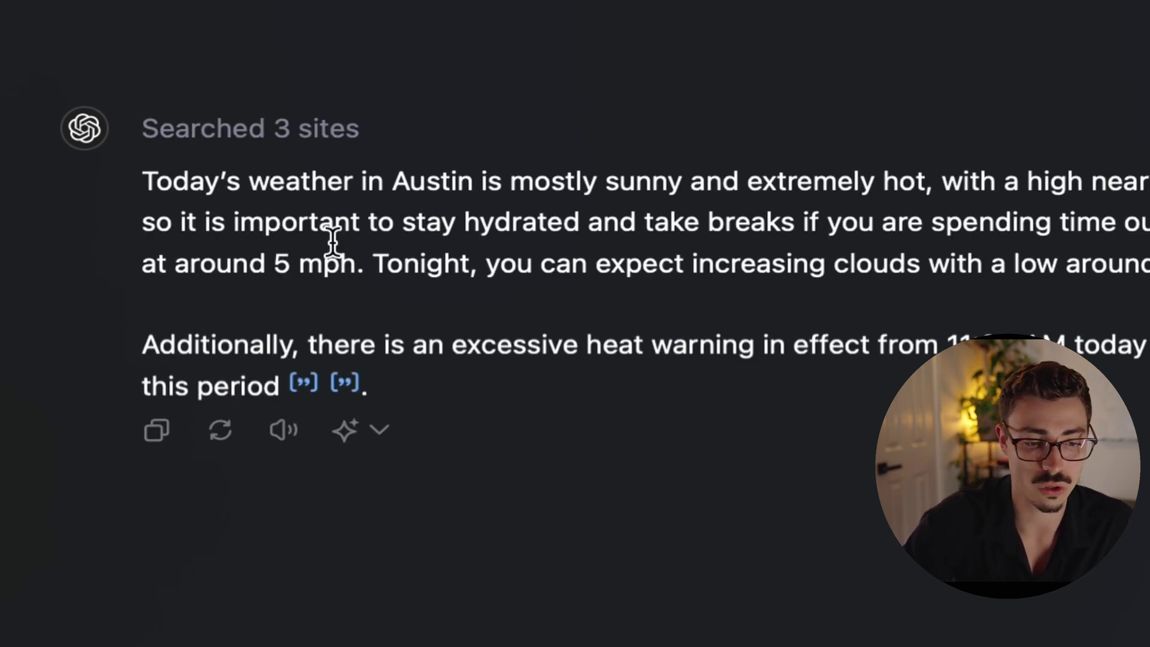
drag(513, 337, 751, 336)
click(458, 254)
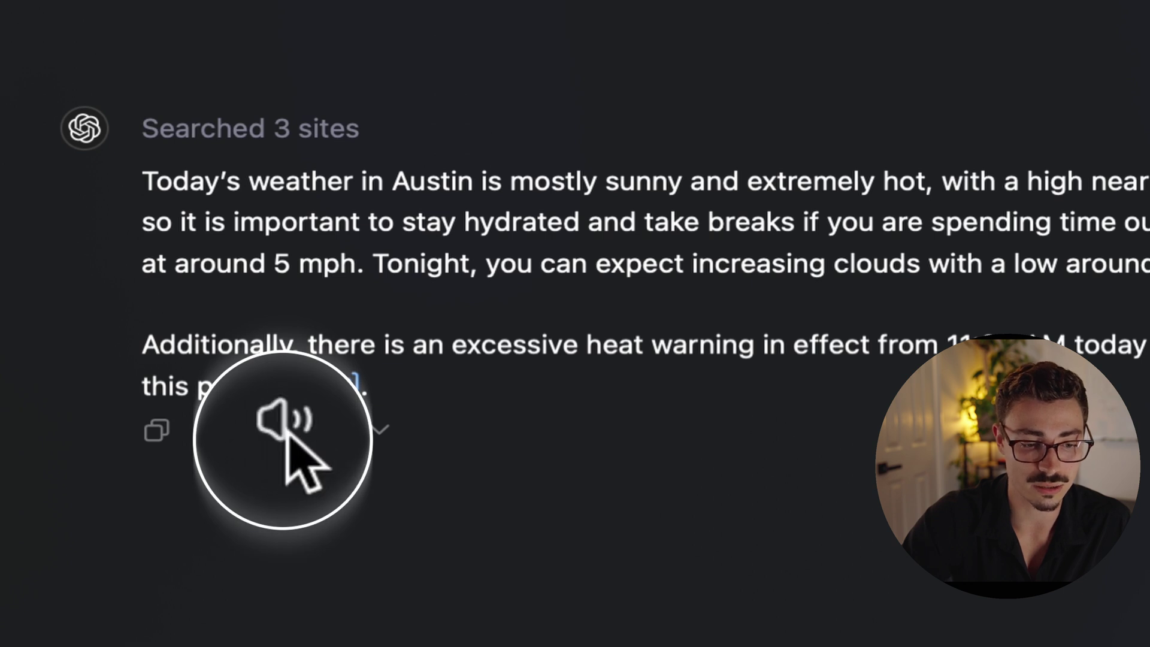
Have the Austin weather answer read aloud, then pause the read-out.
click(286, 434)
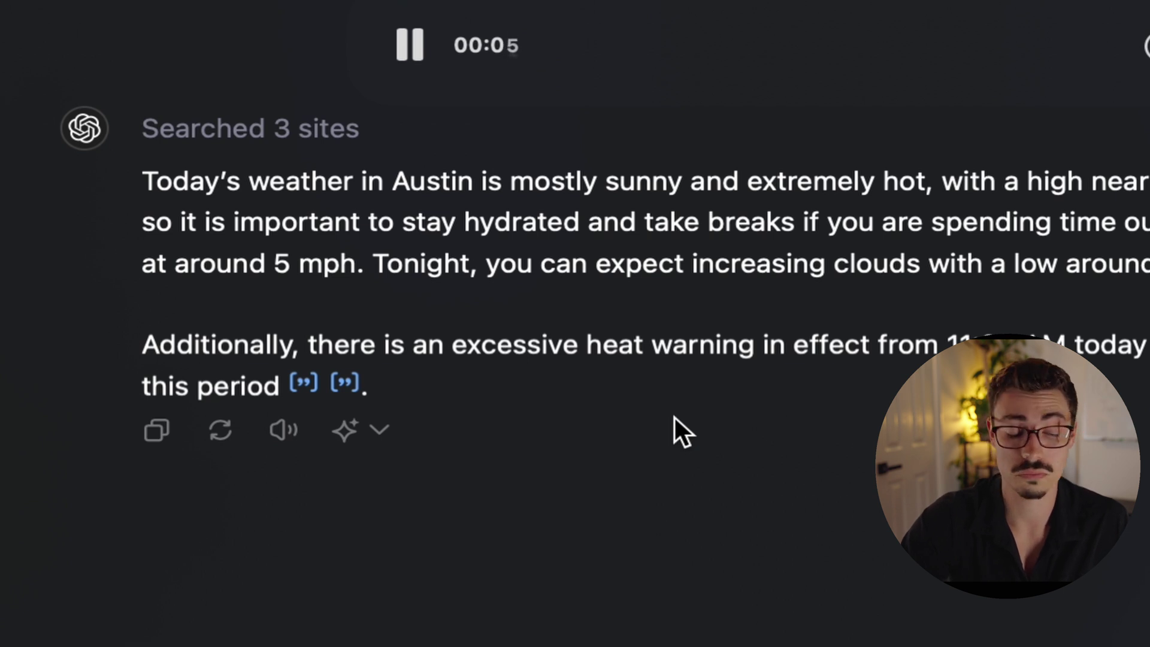
click(420, 51)
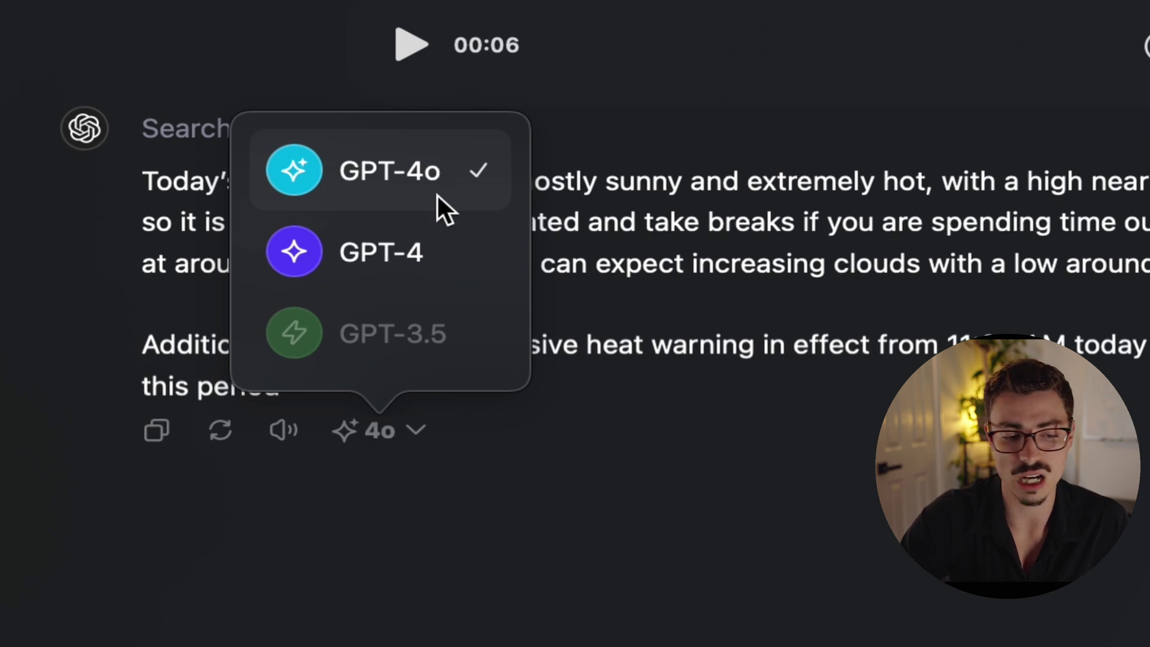
Regenerate with GPT-4, highlight its 97°F high and 106°F heat index, then regenerate with GPT-4o.
click(418, 242)
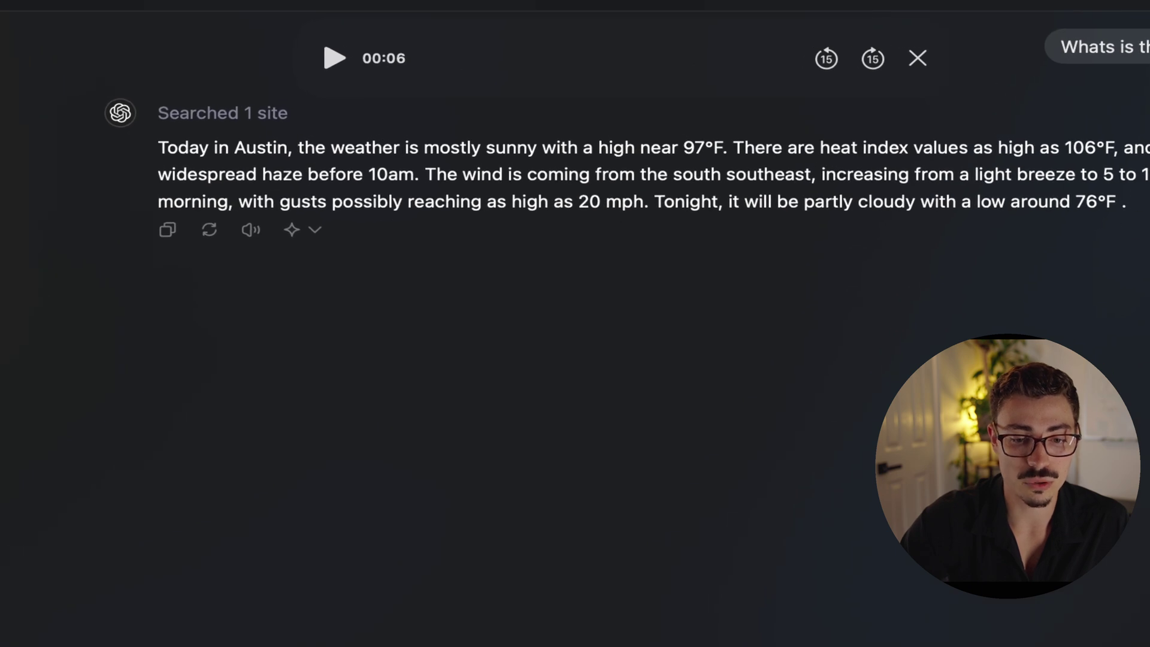
drag(662, 150, 772, 153)
click(860, 154)
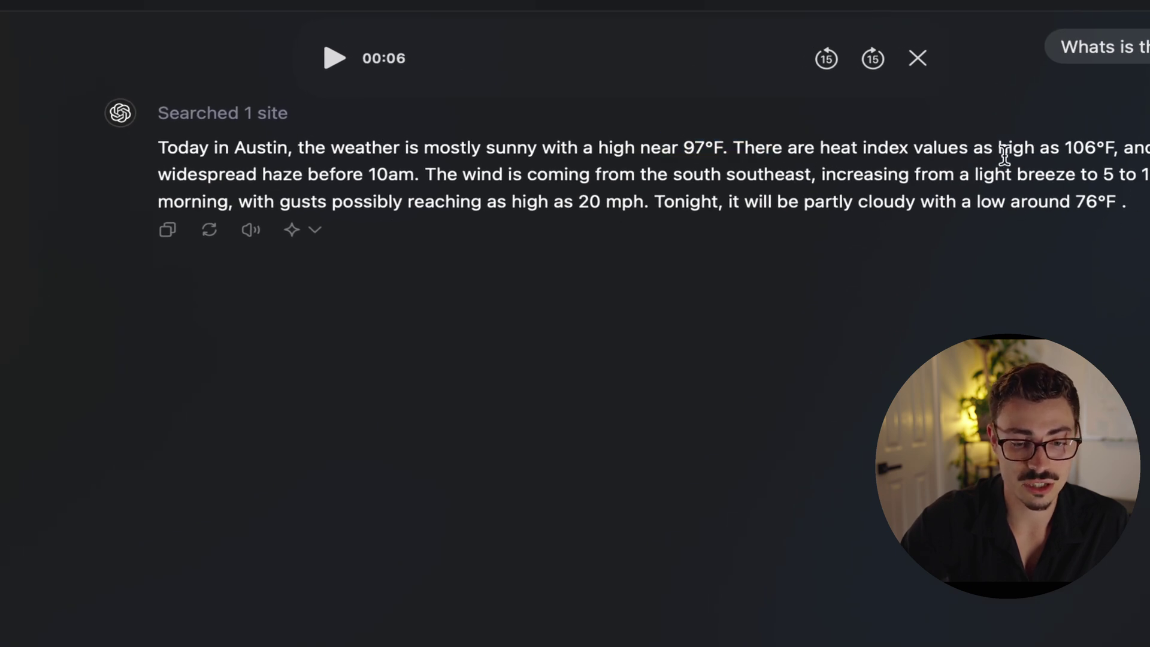
drag(1033, 148, 1147, 150)
click(674, 193)
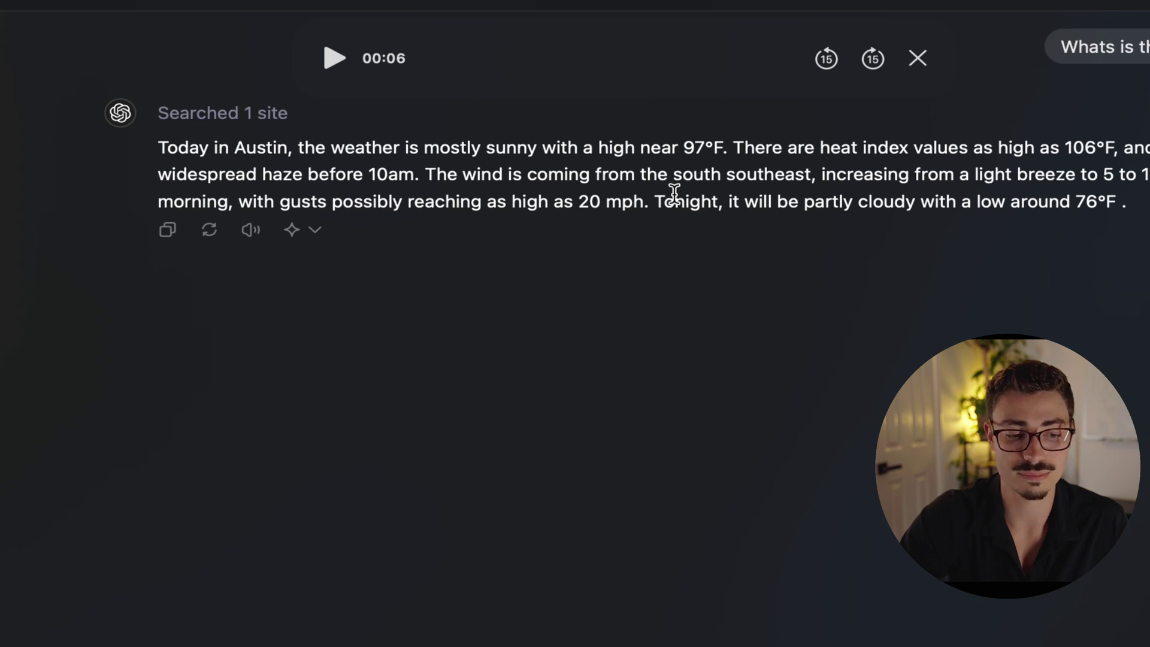
click(314, 231)
click(350, 76)
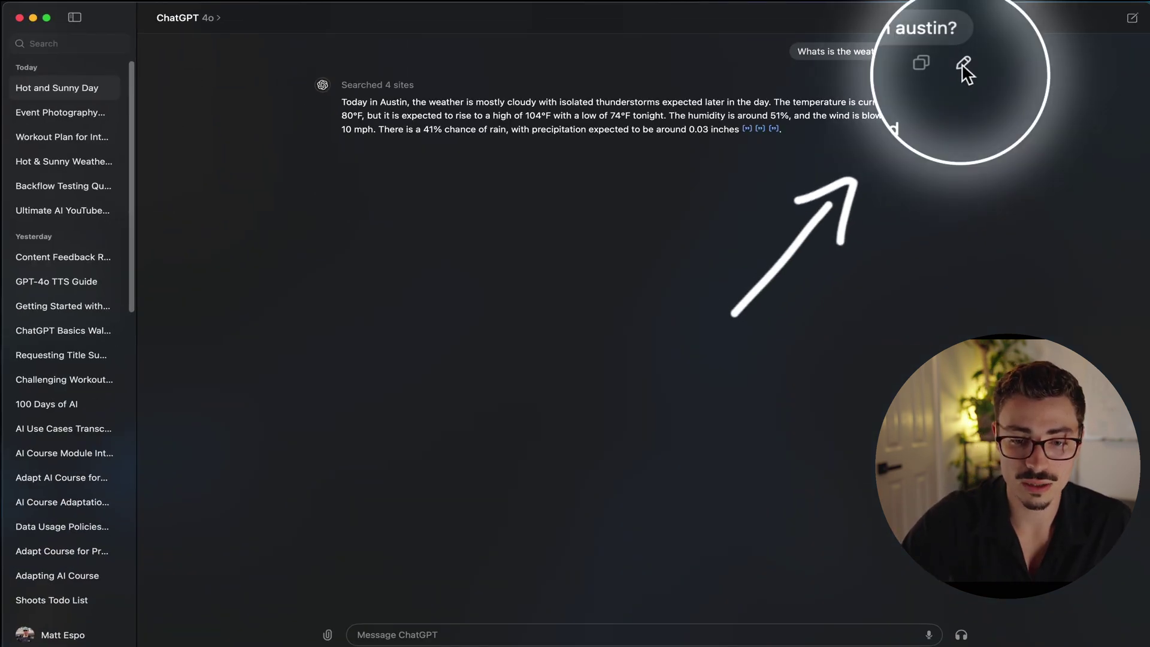
Edit the weather question to append 'and san fran', resend it, then start voice dictation.
click(962, 72)
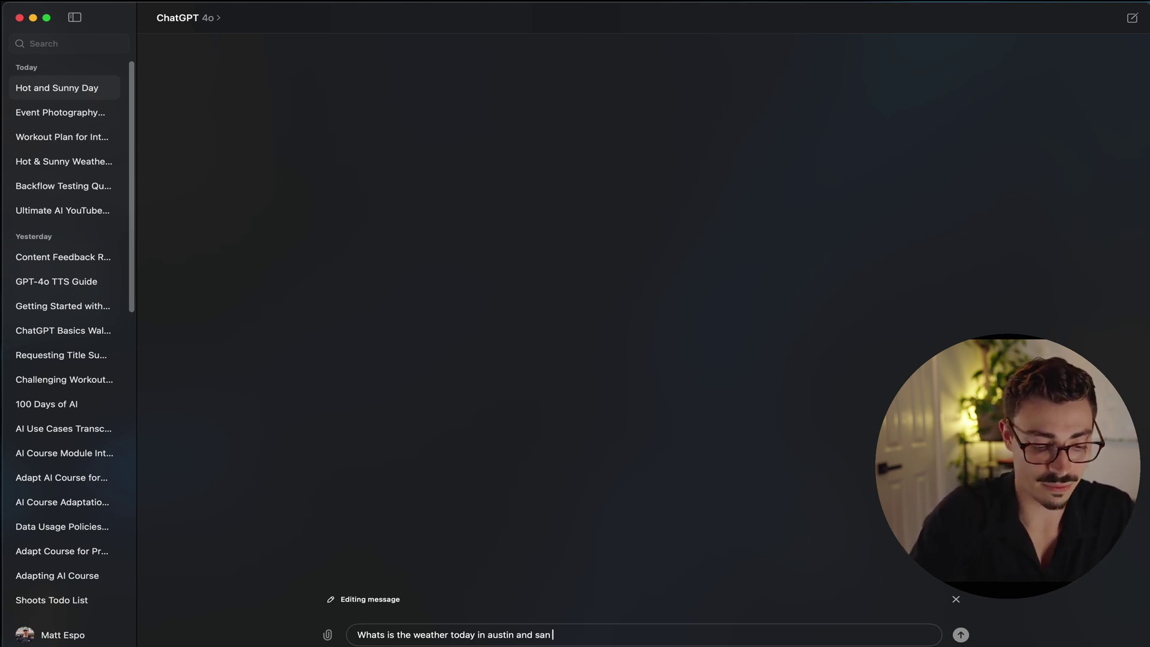
text(n)
key(Return)
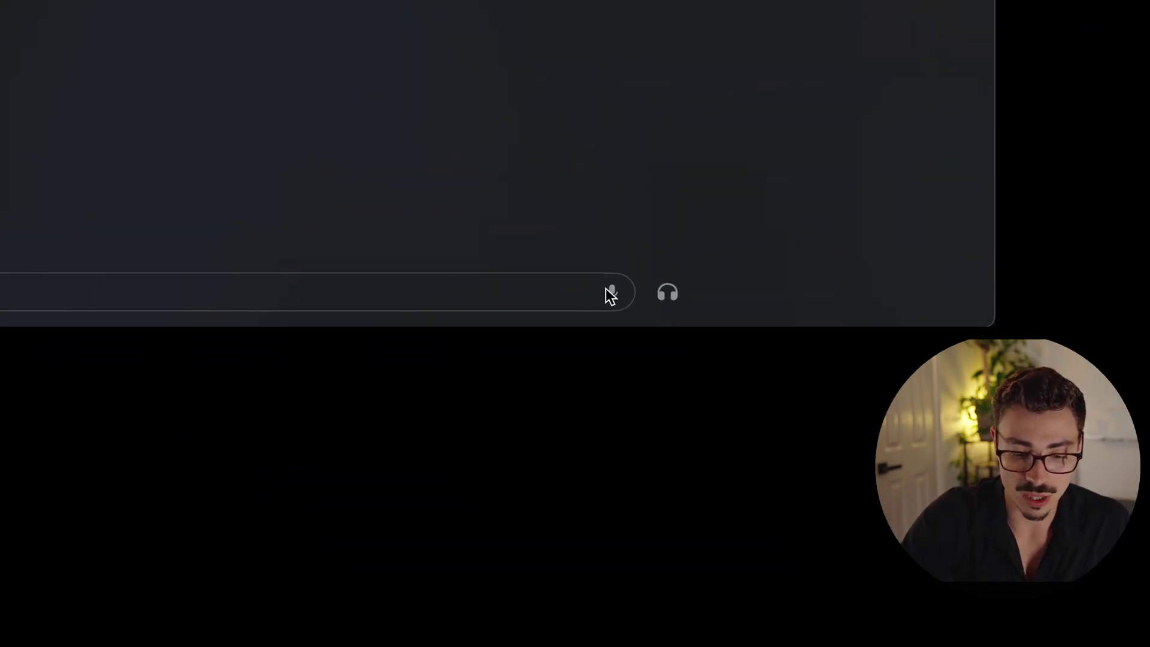
click(610, 292)
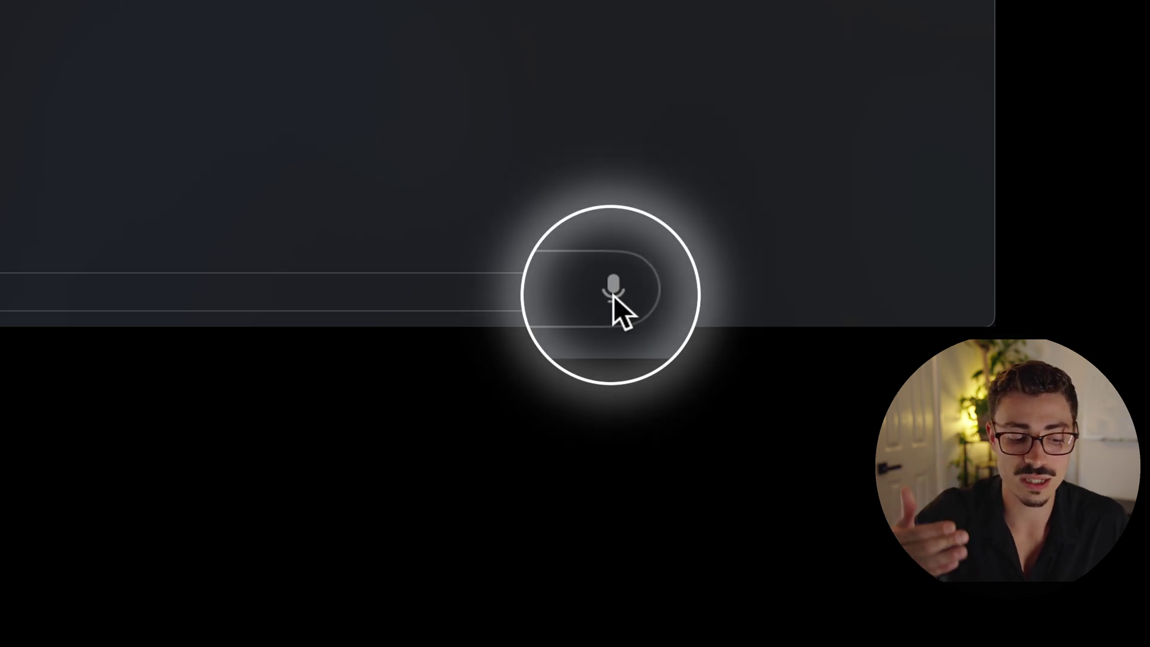
click(612, 293)
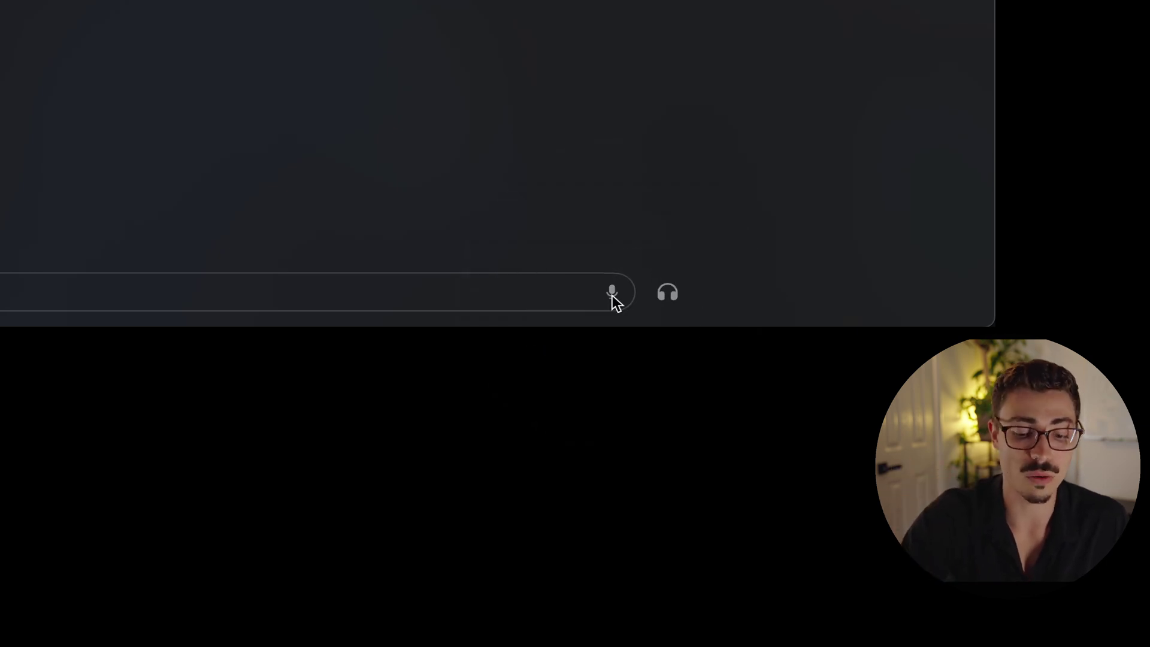
click(667, 294)
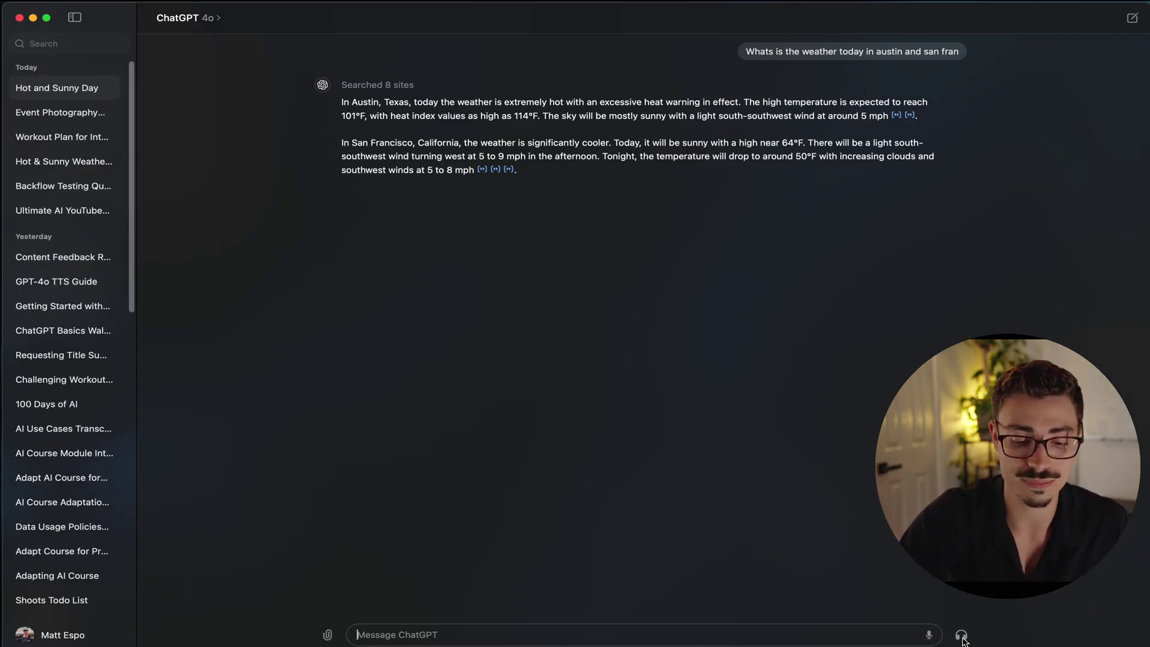
Hold a voice-mode chat comparing Austin's 101°F today with last year's 88°F, pausing once.
click(962, 635)
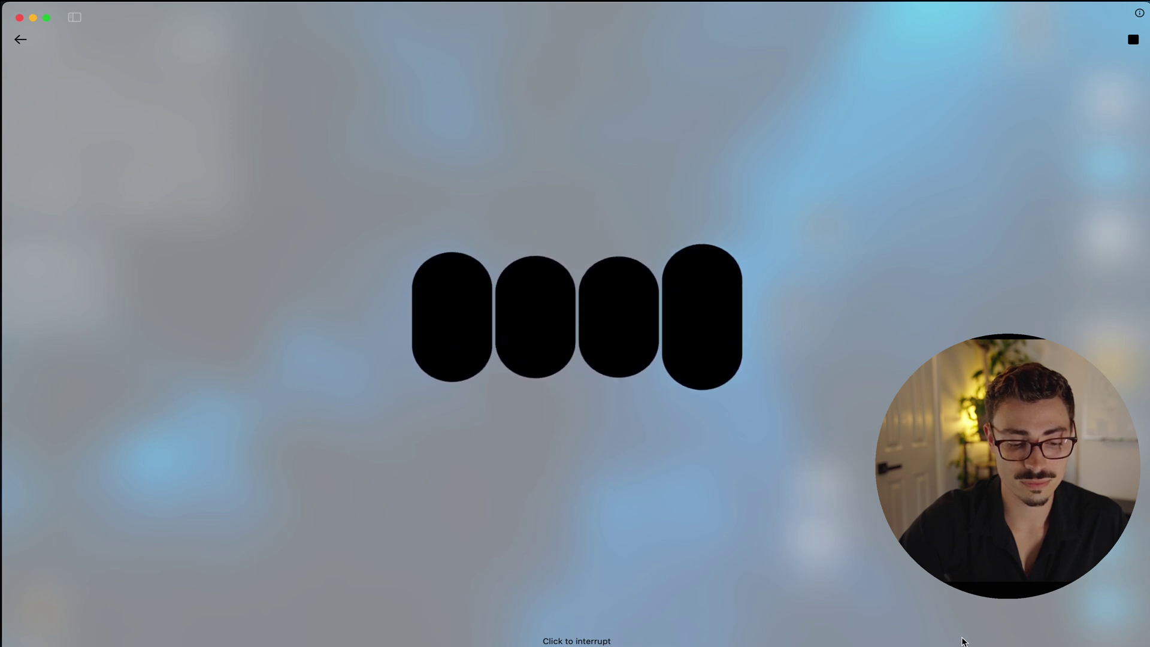
click(616, 336)
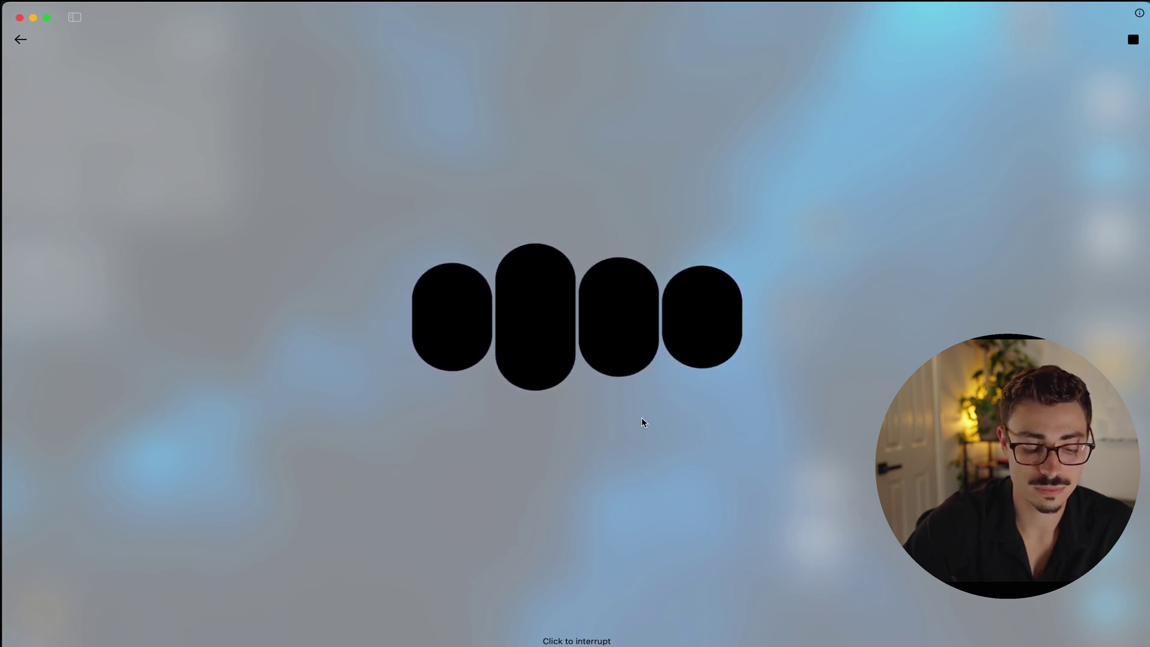
click(1132, 39)
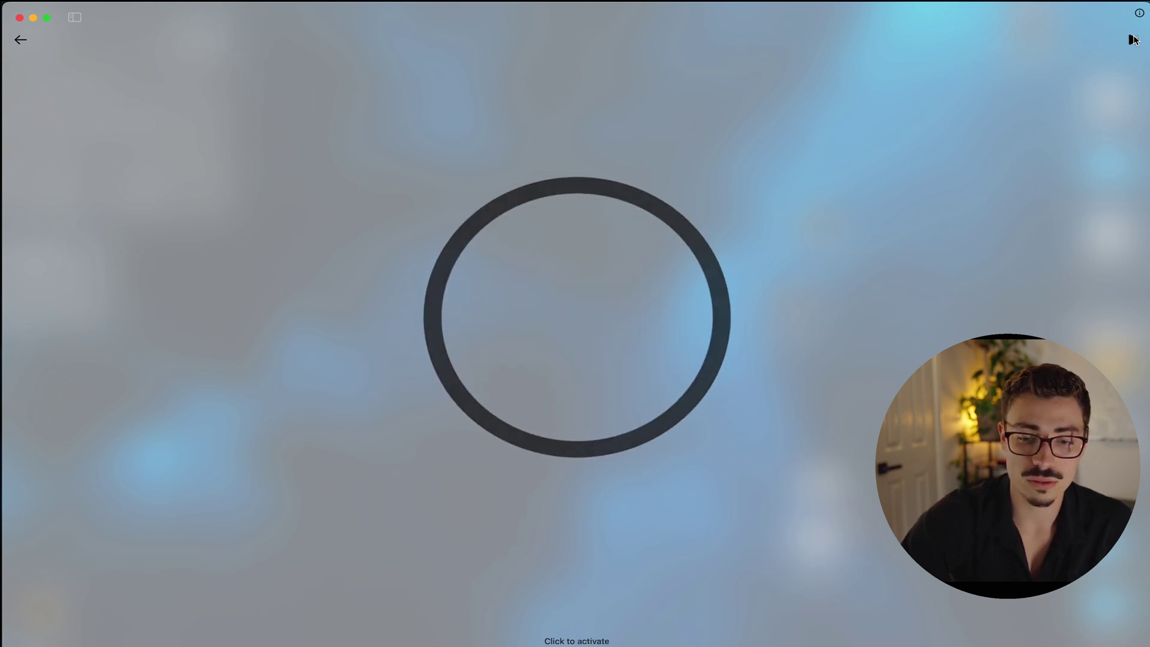
click(909, 174)
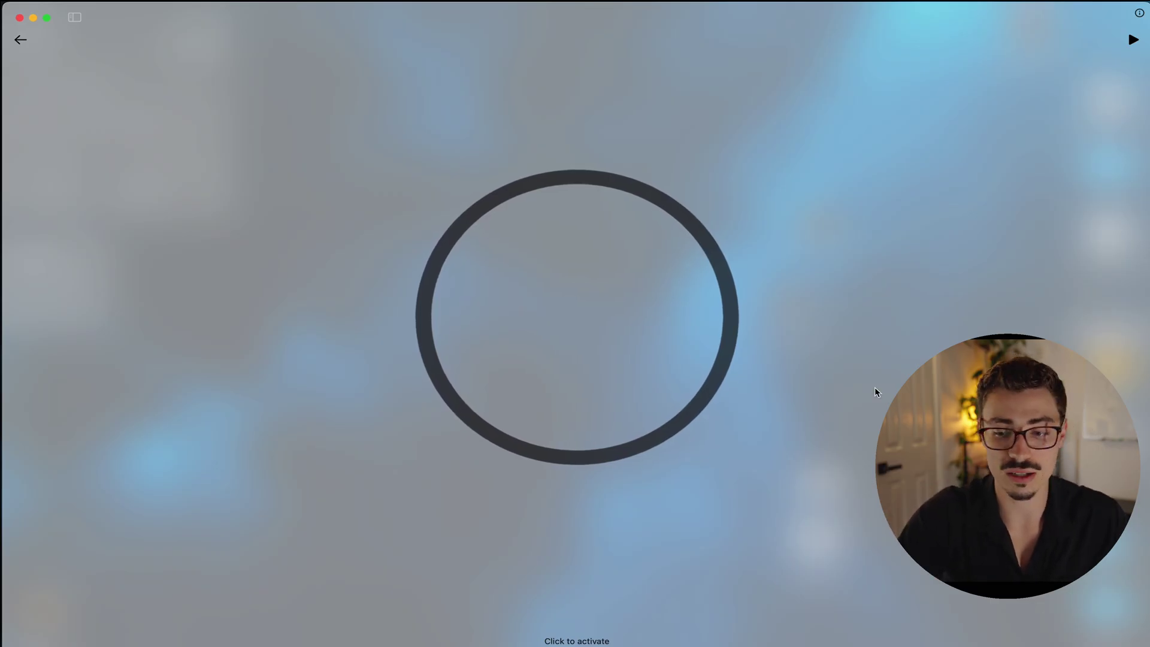
click(20, 40)
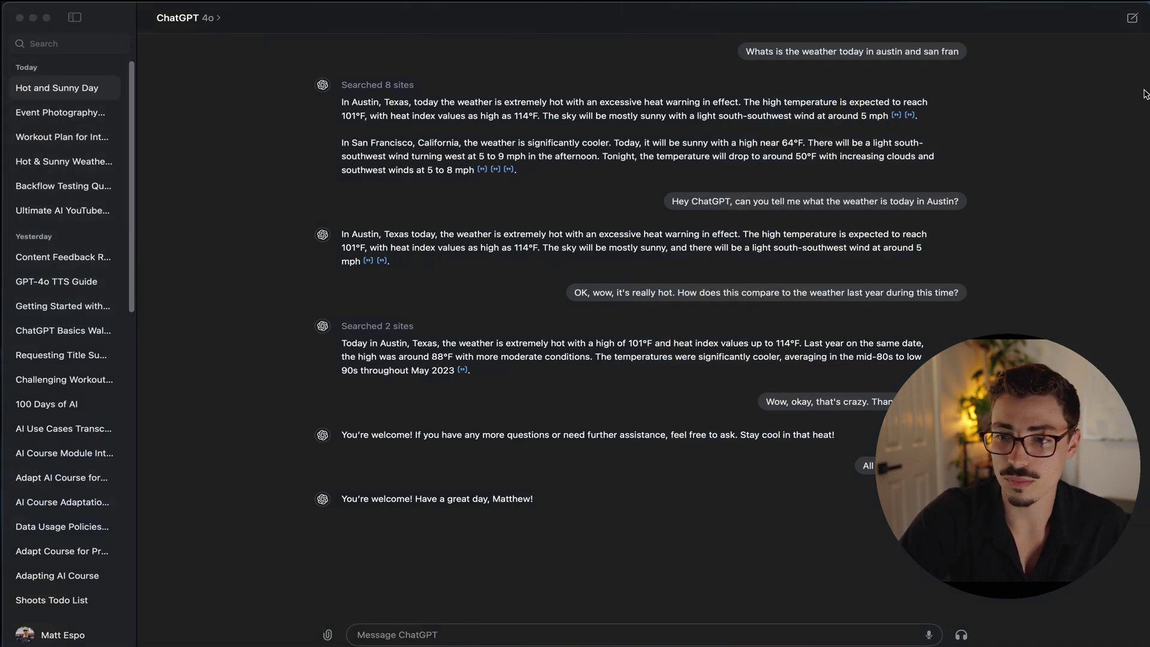
Attach the contract PDF from Finder to the chat, send it, and stop the reply.
drag(797, 18, 638, 451)
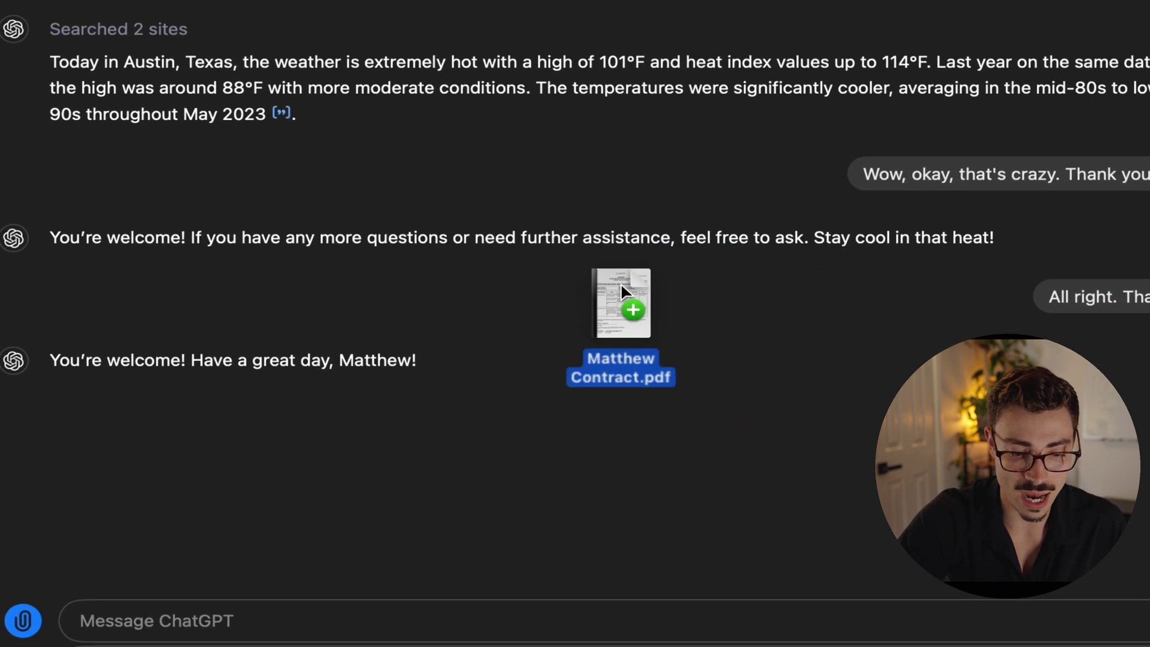
mouse_move(621, 282)
mouse_down()
mouse_move(672, 281)
mouse_move(625, 296)
mouse_up()
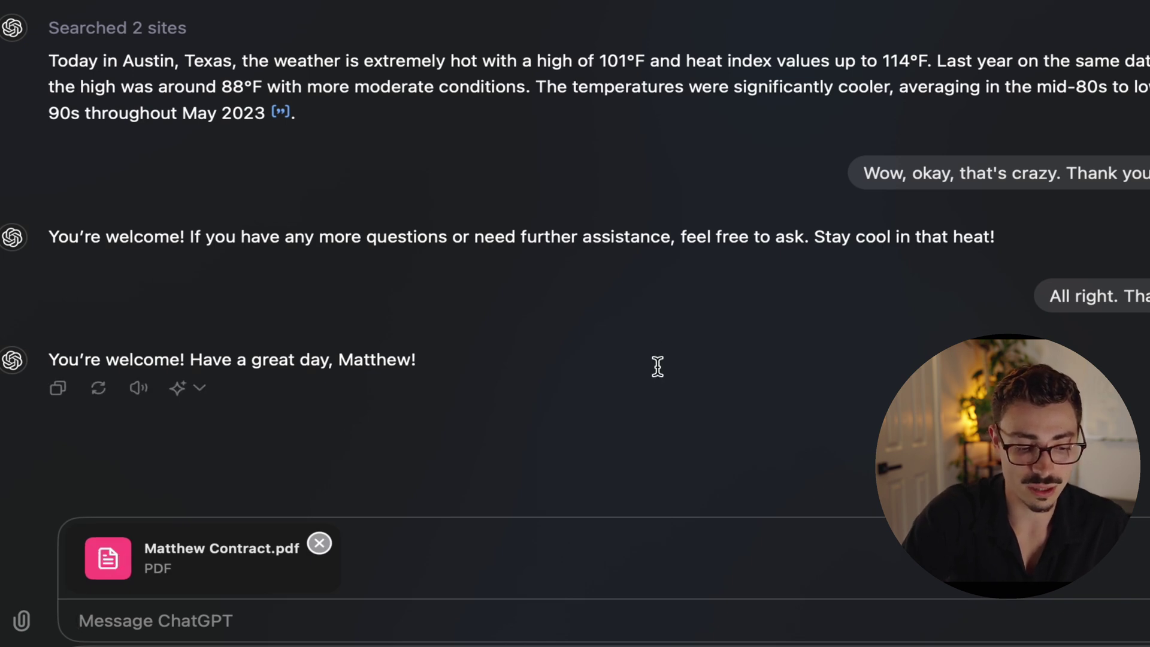
key(Return)
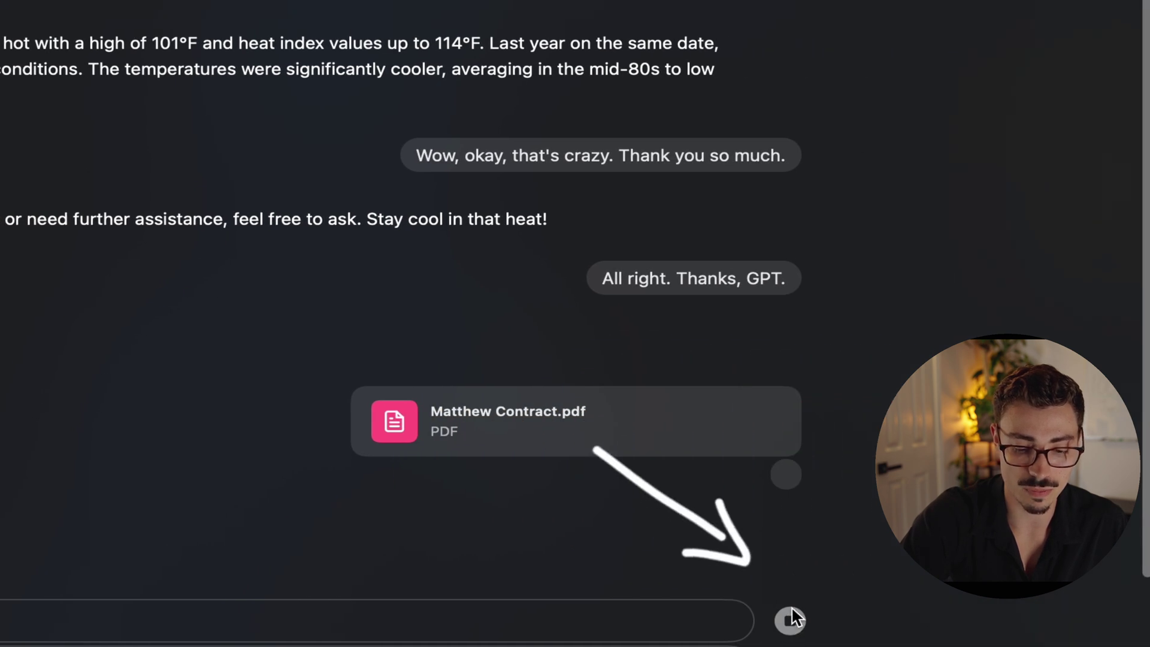
click(789, 620)
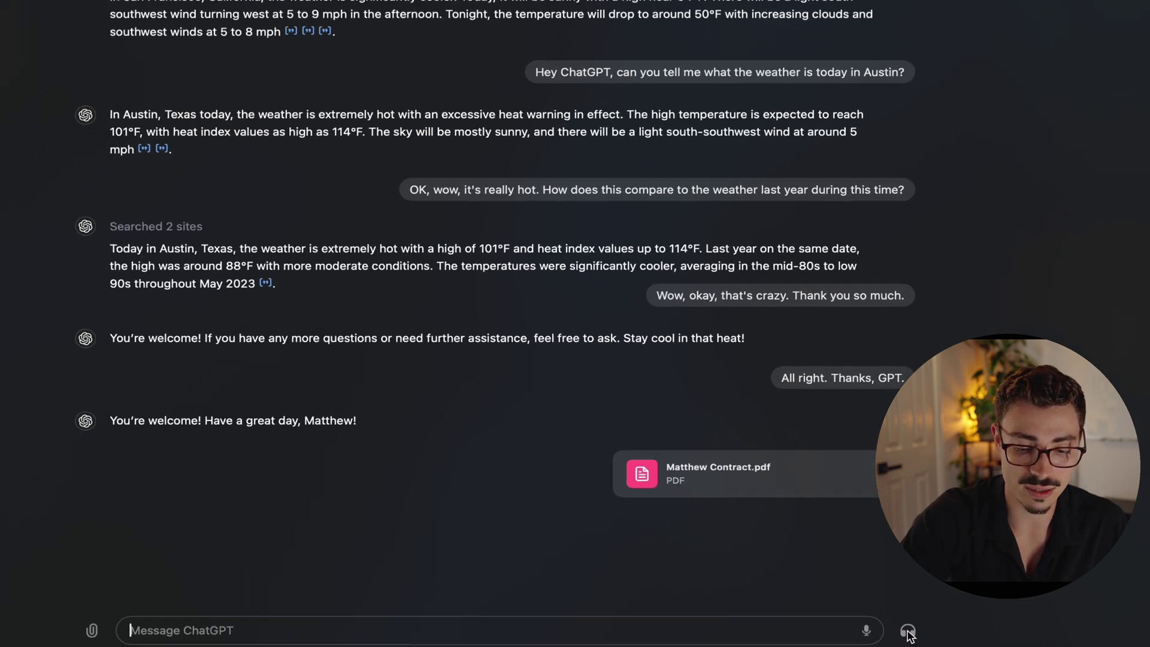
Enter voice mode with the headphones icon and ask questions aloud.
click(913, 631)
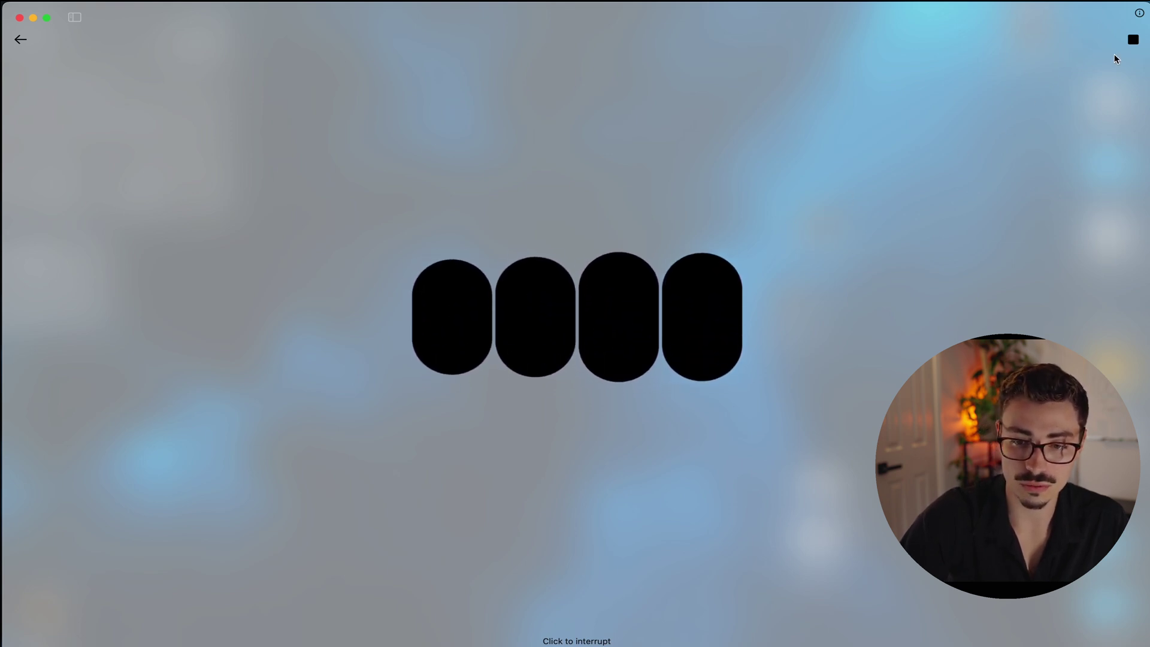
Interrupt the spoken answer and review the May 28 schedule, from the 9:00 AM workout to the evening shift.
click(1132, 41)
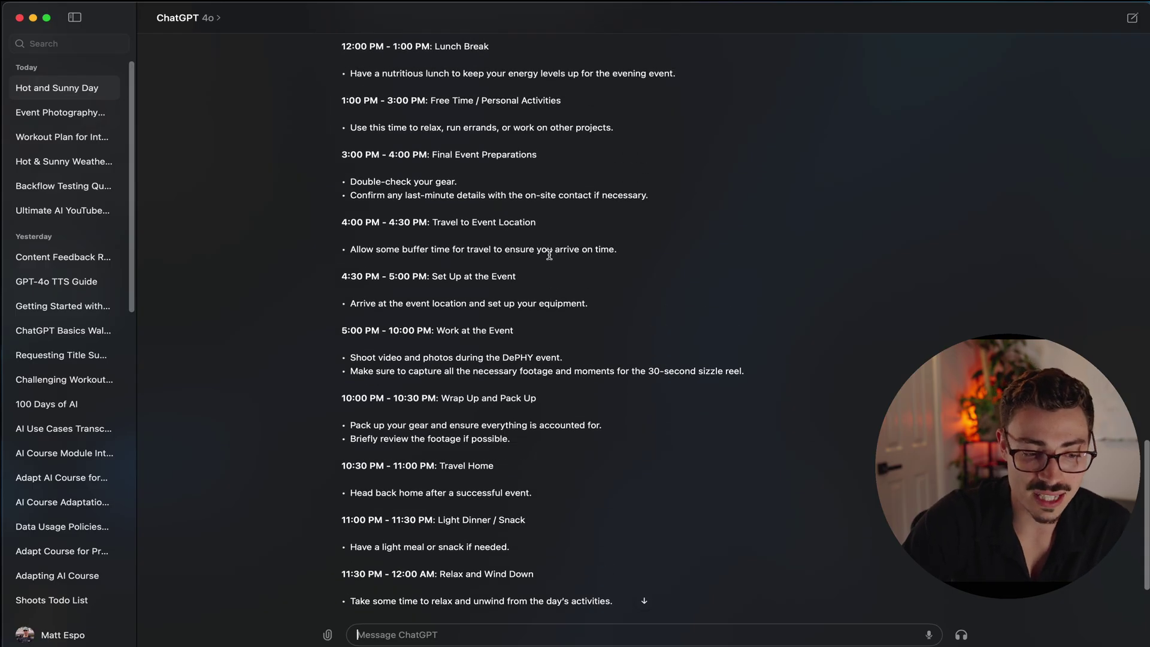
scroll(503, 275, up, 5)
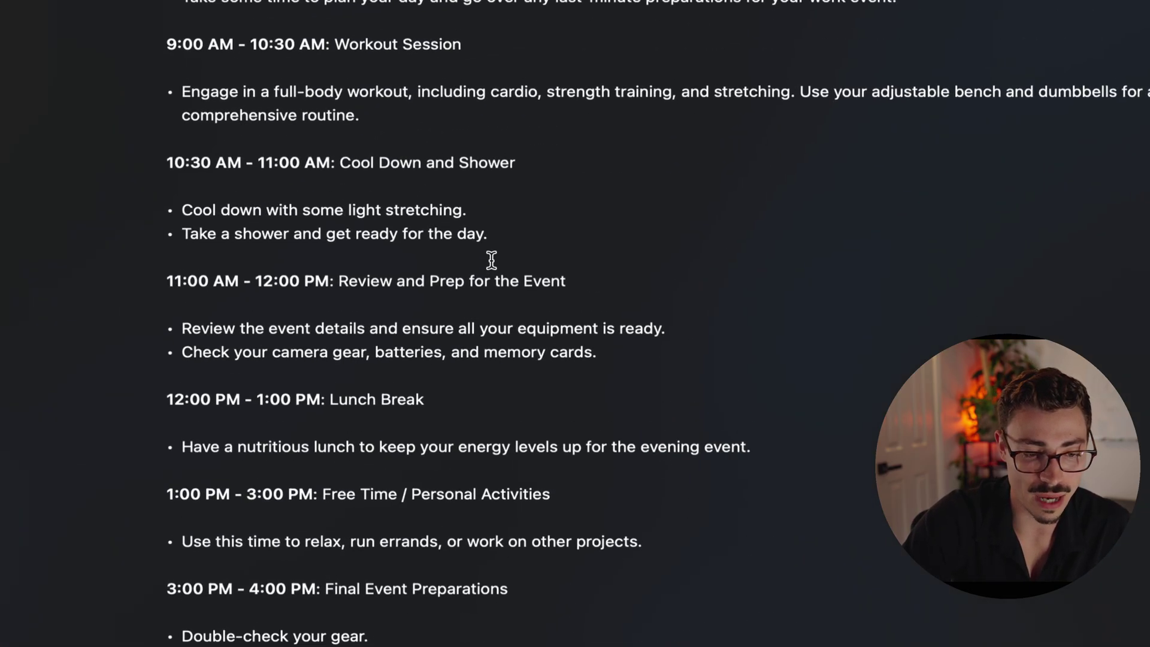
scroll(491, 259, up, 5)
scroll(520, 267, up, 3)
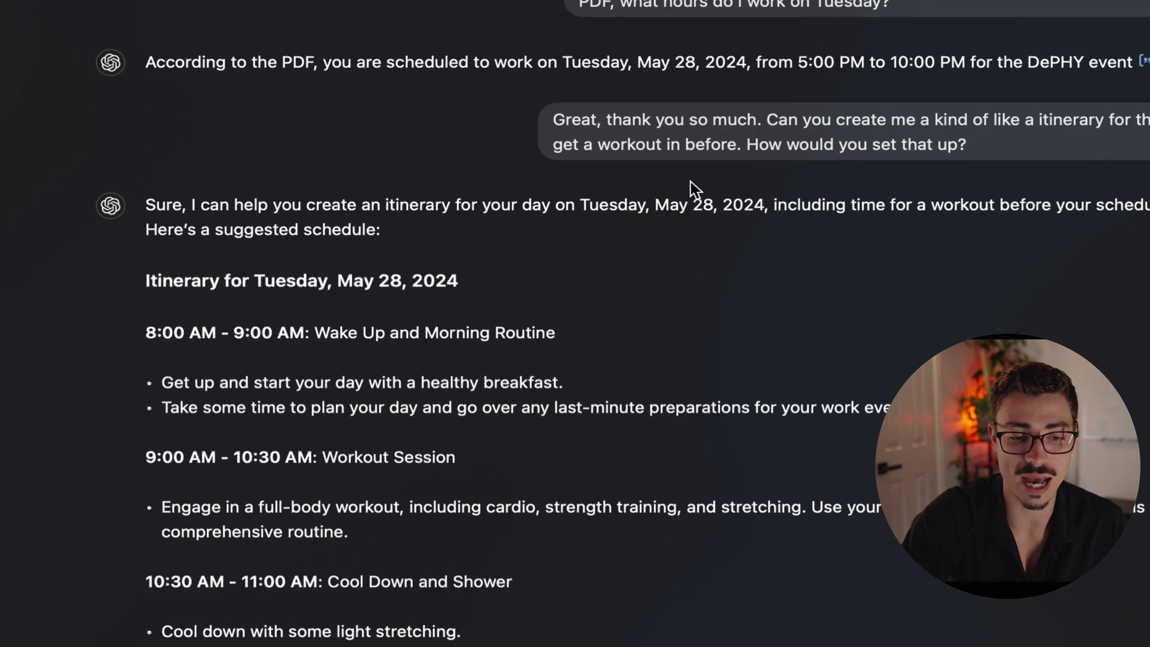
scroll(579, 228, down, 3)
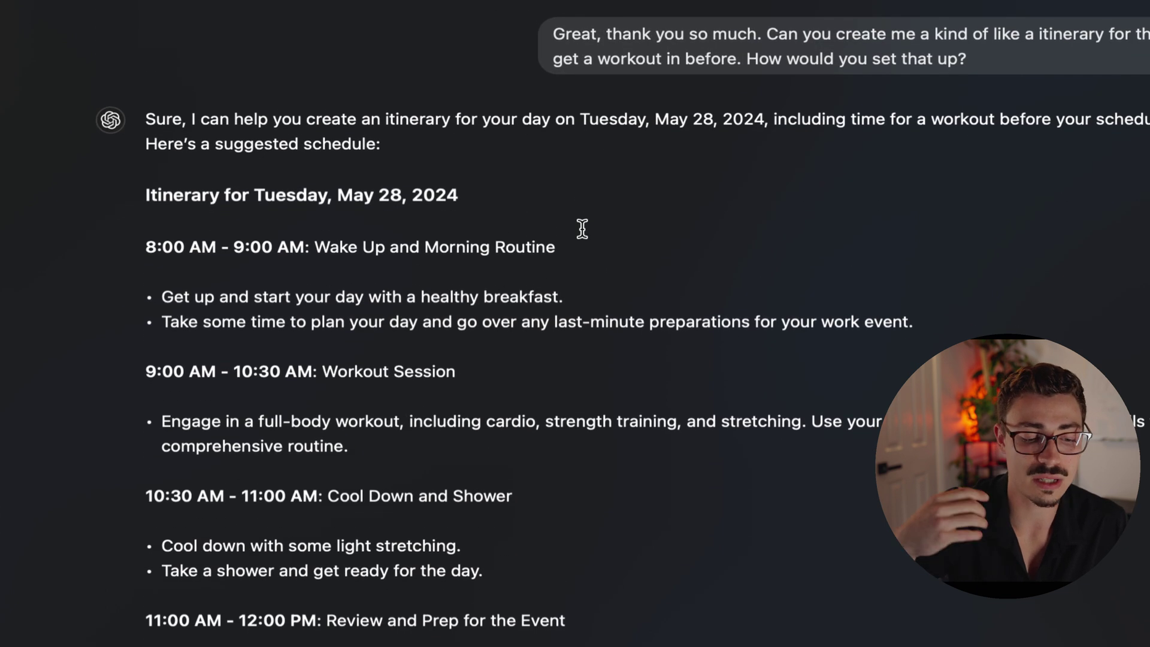
scroll(466, 341, down, 5)
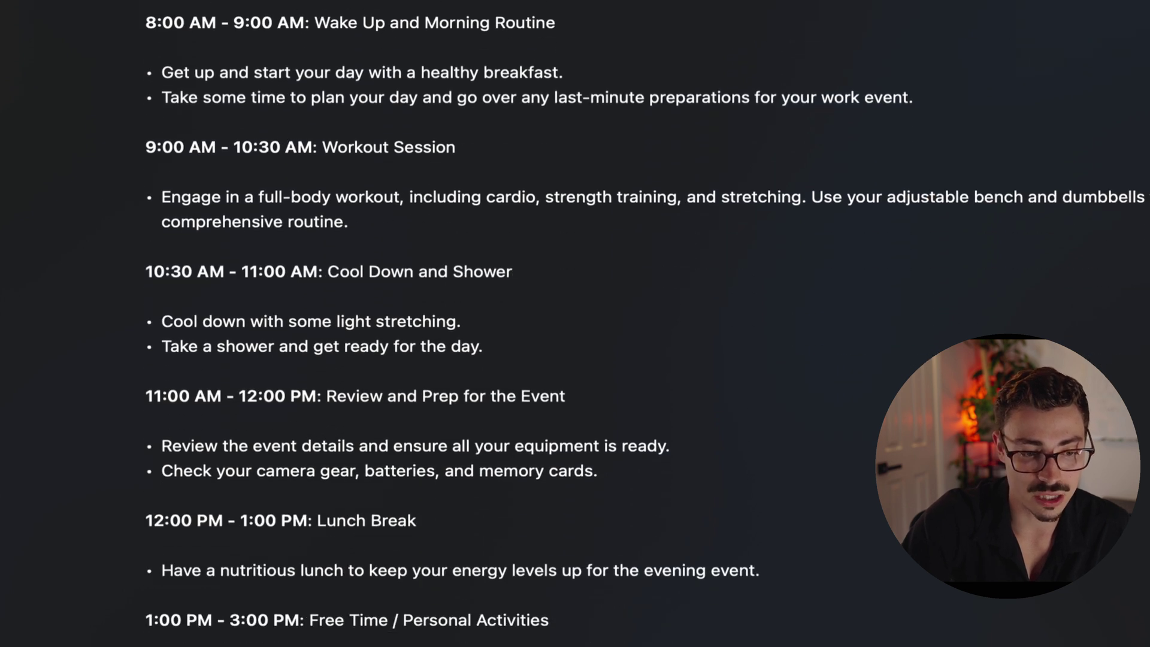
scroll(262, 362, down, 4)
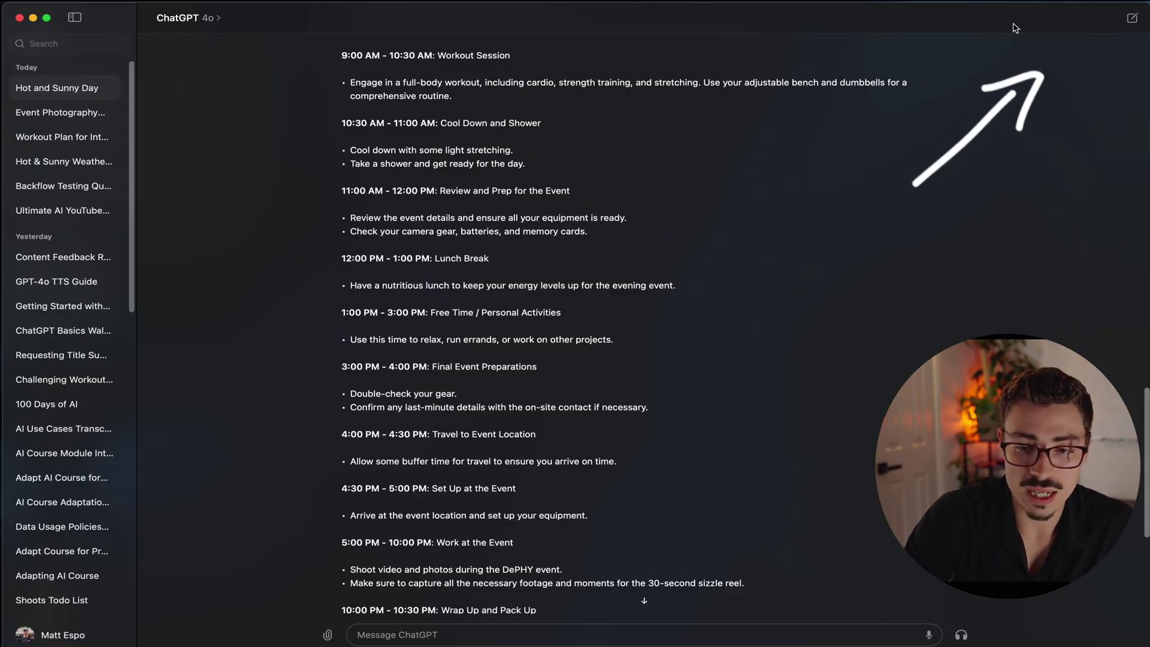
Start a new chat and attach WGOITPRoundupPromo-superJumbo.jpg from Preview to the message box.
click(1132, 18)
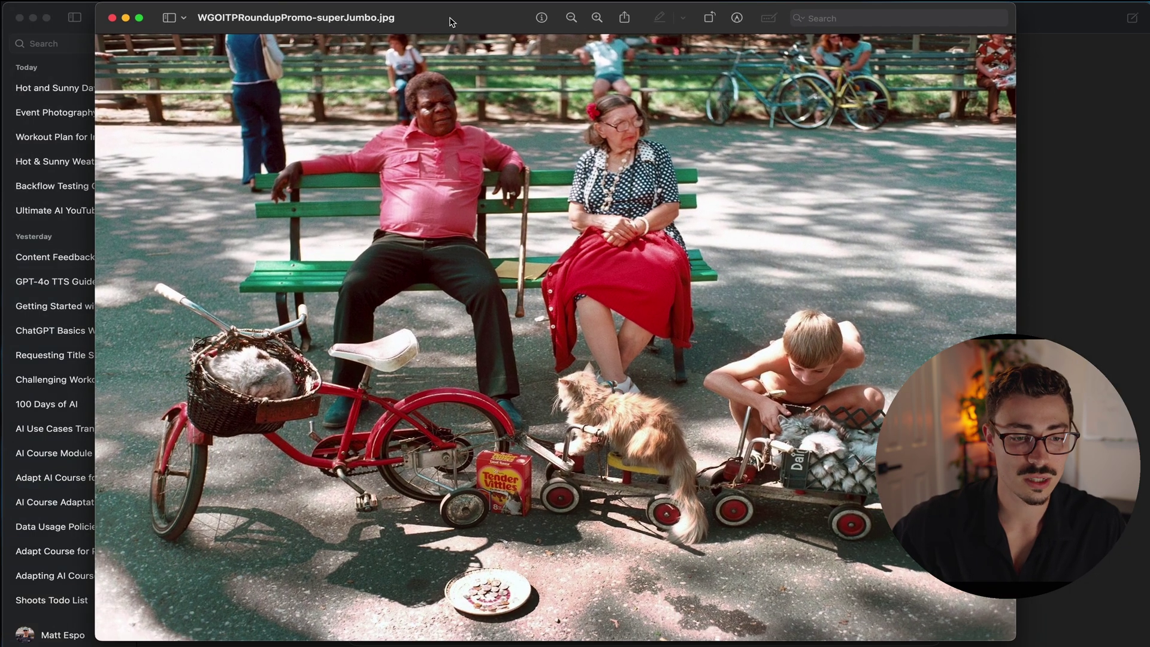
drag(451, 22, 435, 30)
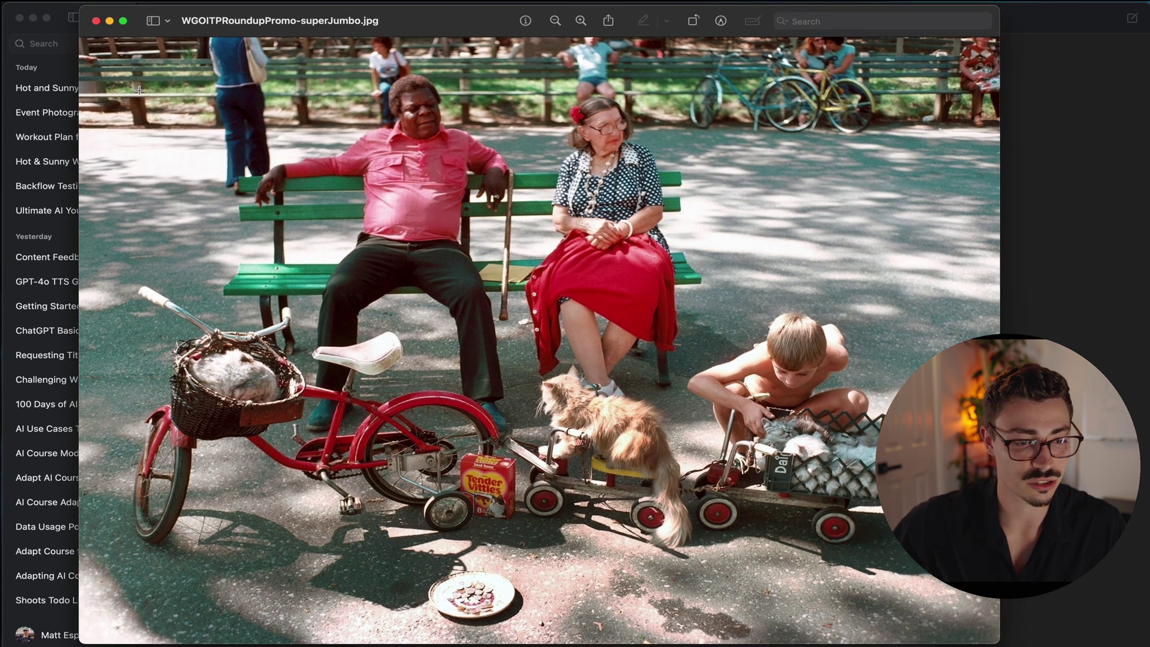
click(96, 21)
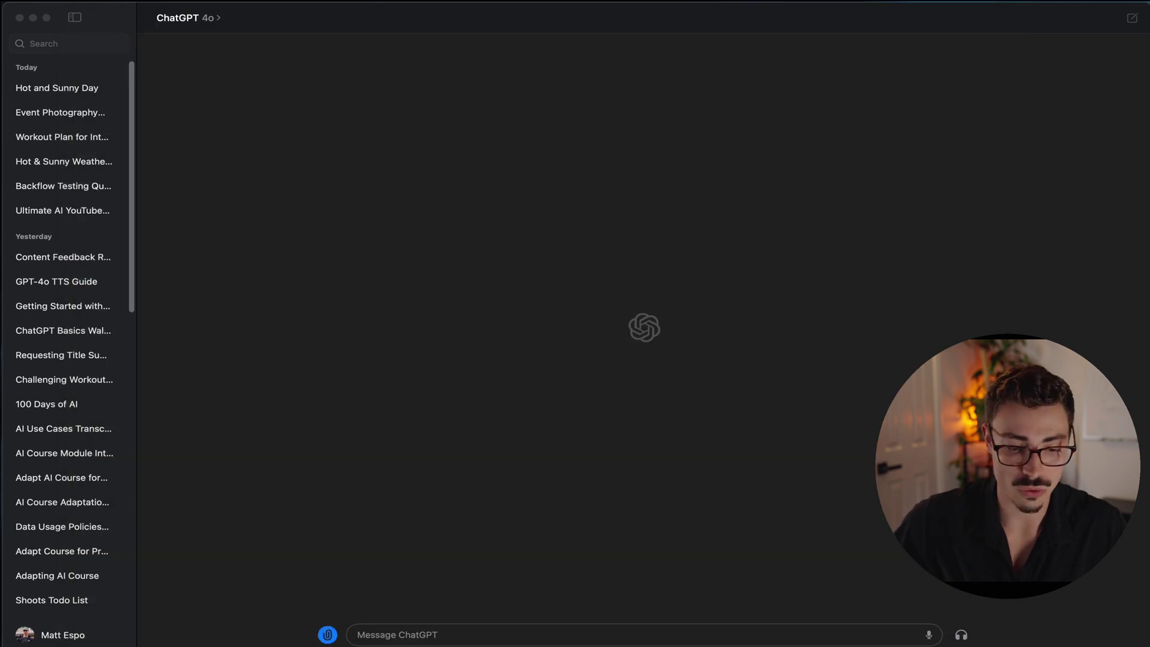
drag(681, 575, 465, 573)
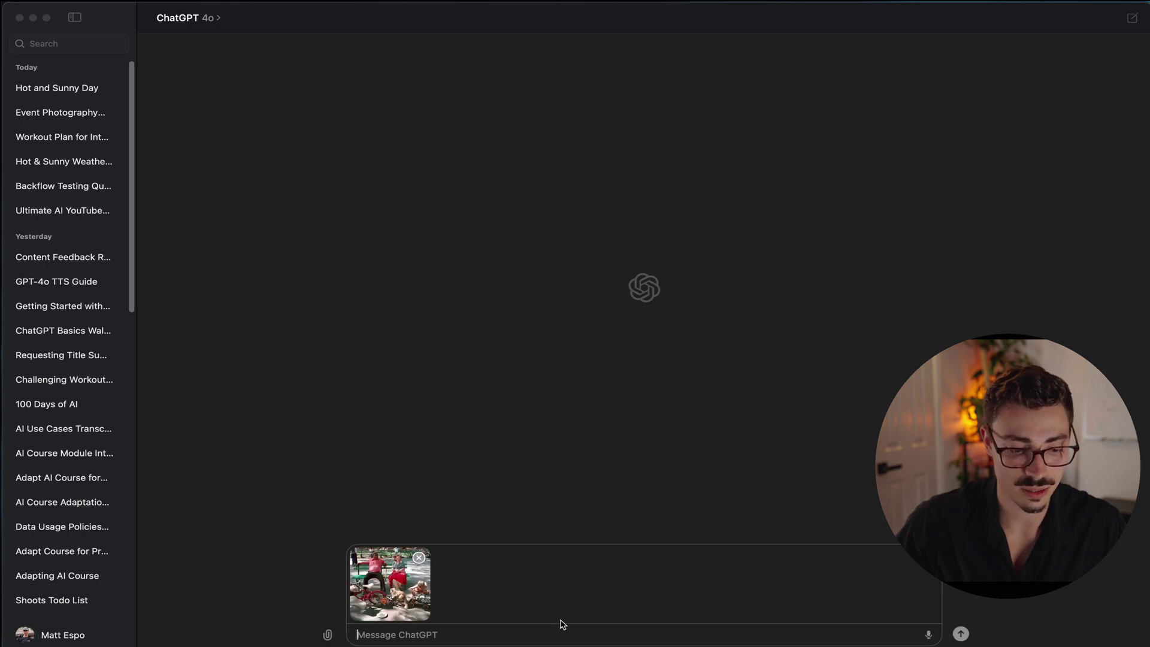
Send the park photo, then ask what is going on in the image.
click(594, 632)
key(Return)
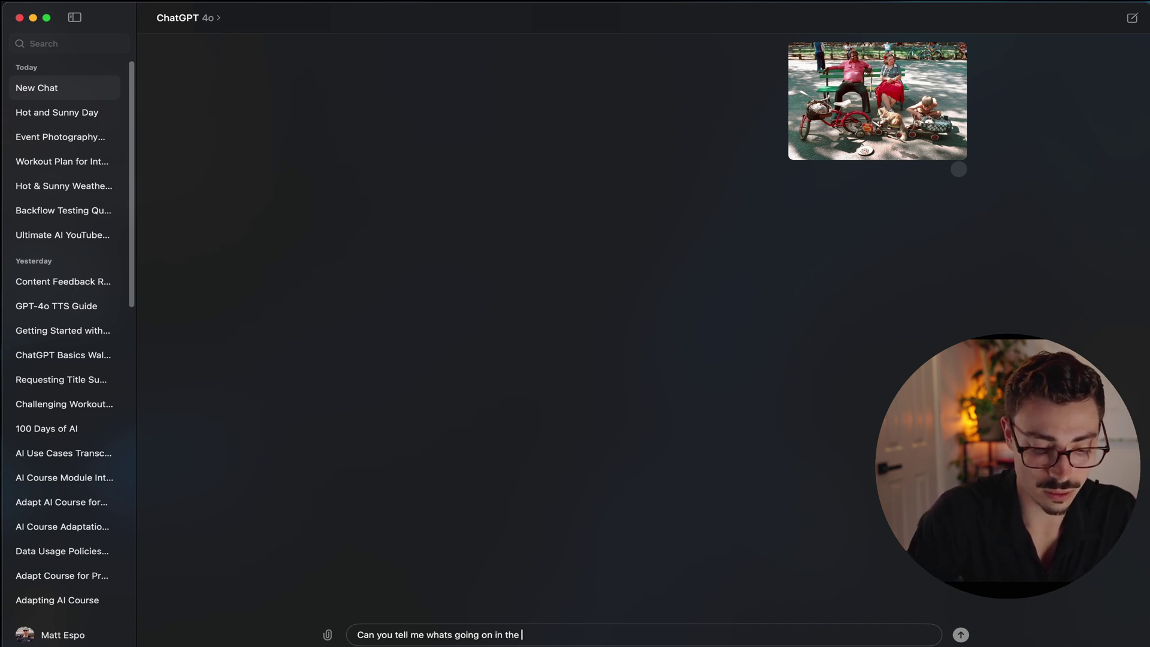
key(Return)
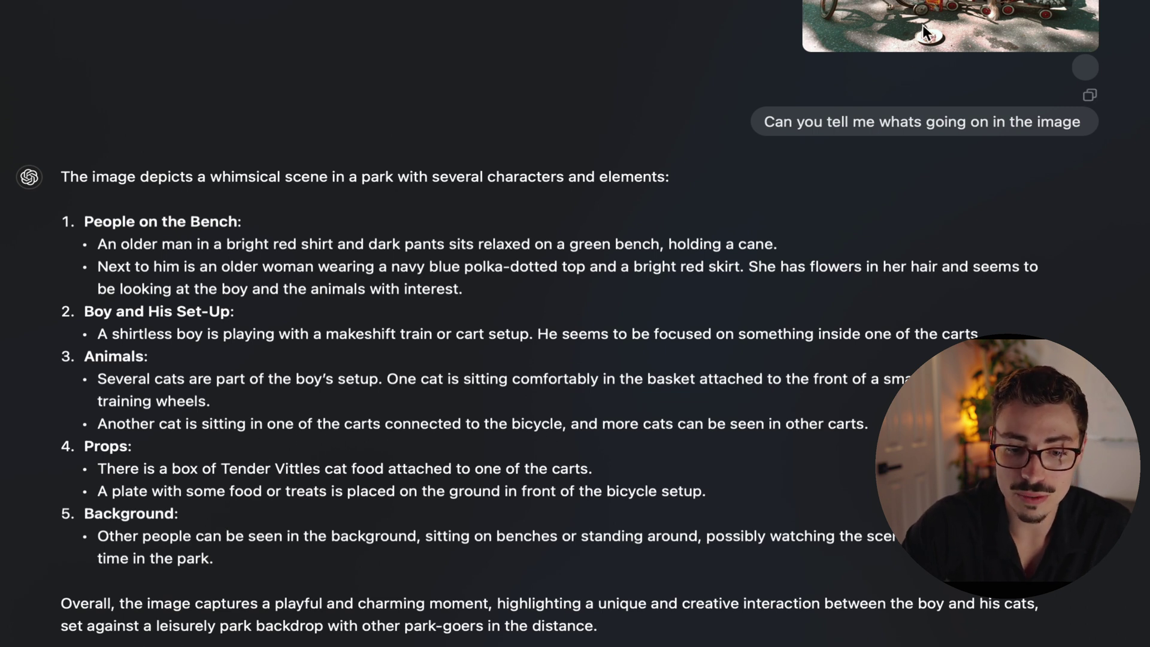
Preview the sent park photo, then draft 'Can you sell me what this plant is, i want them in my house'.
click(950, 27)
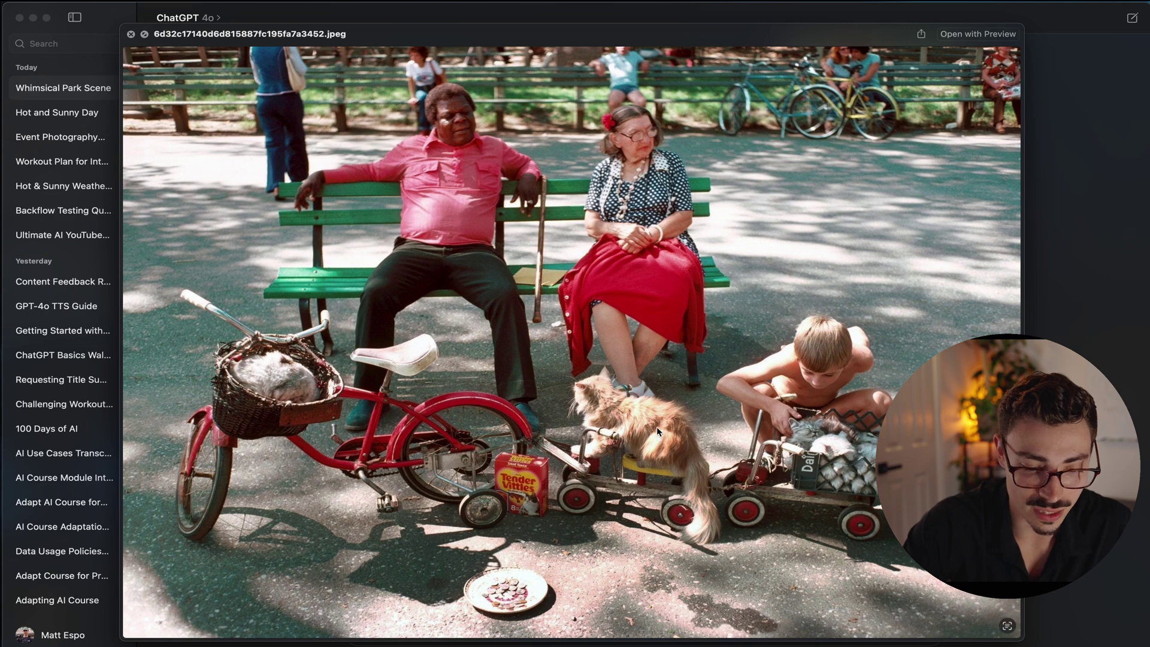
key(Escape)
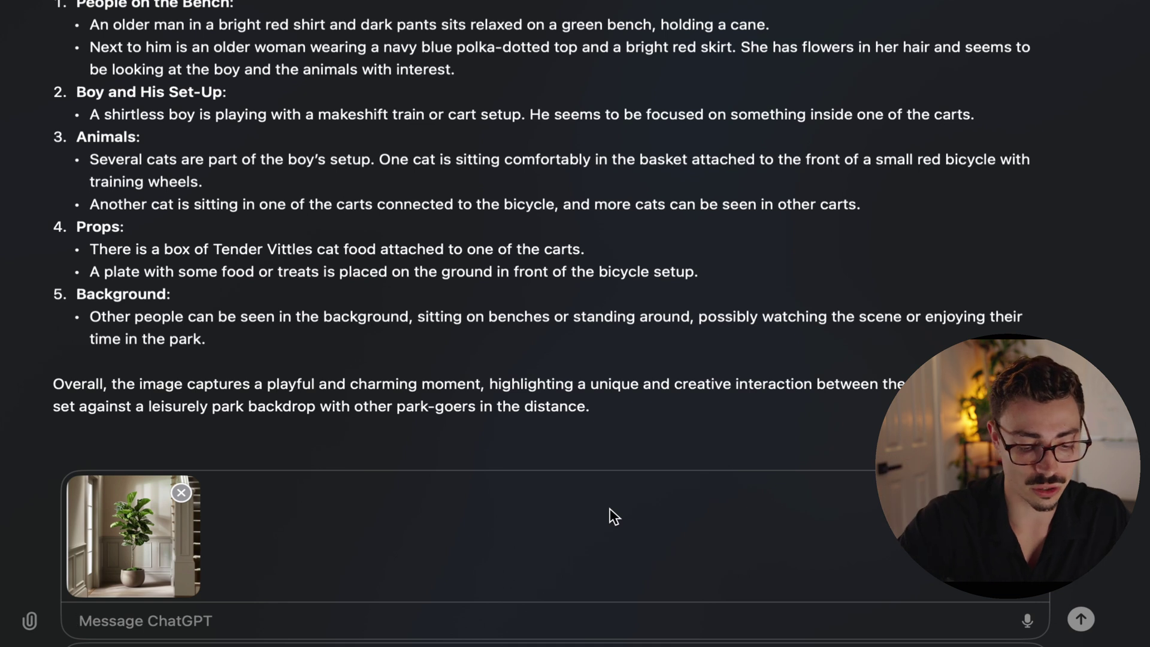
text(Can you s)
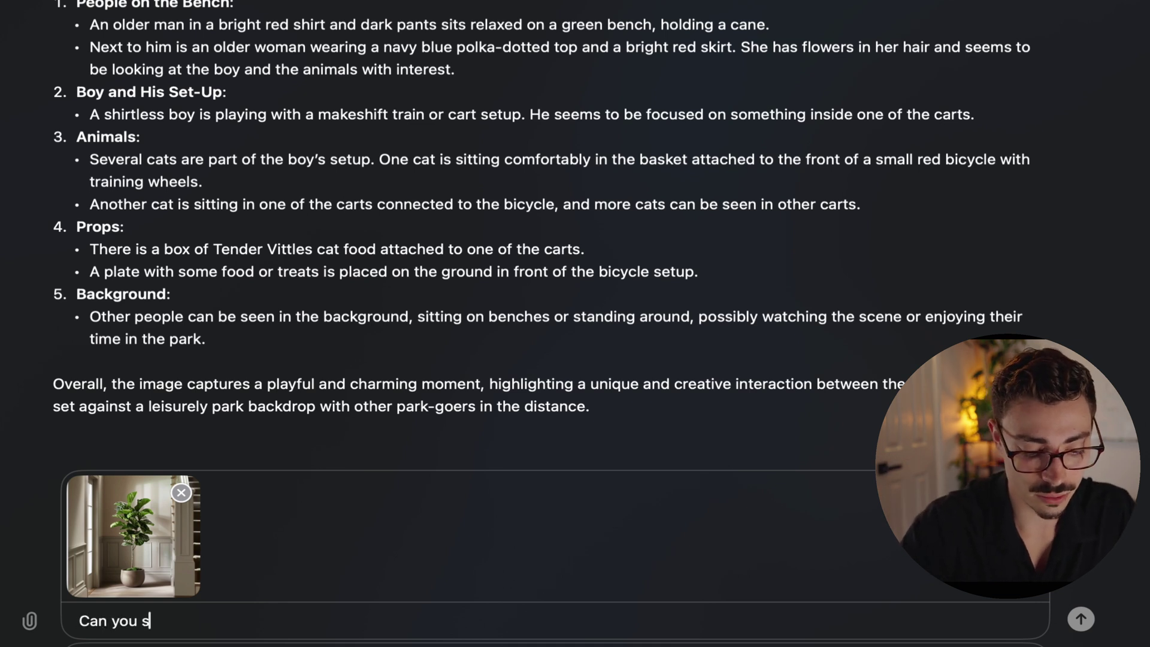
key(BackSpace)
text(tell me what)
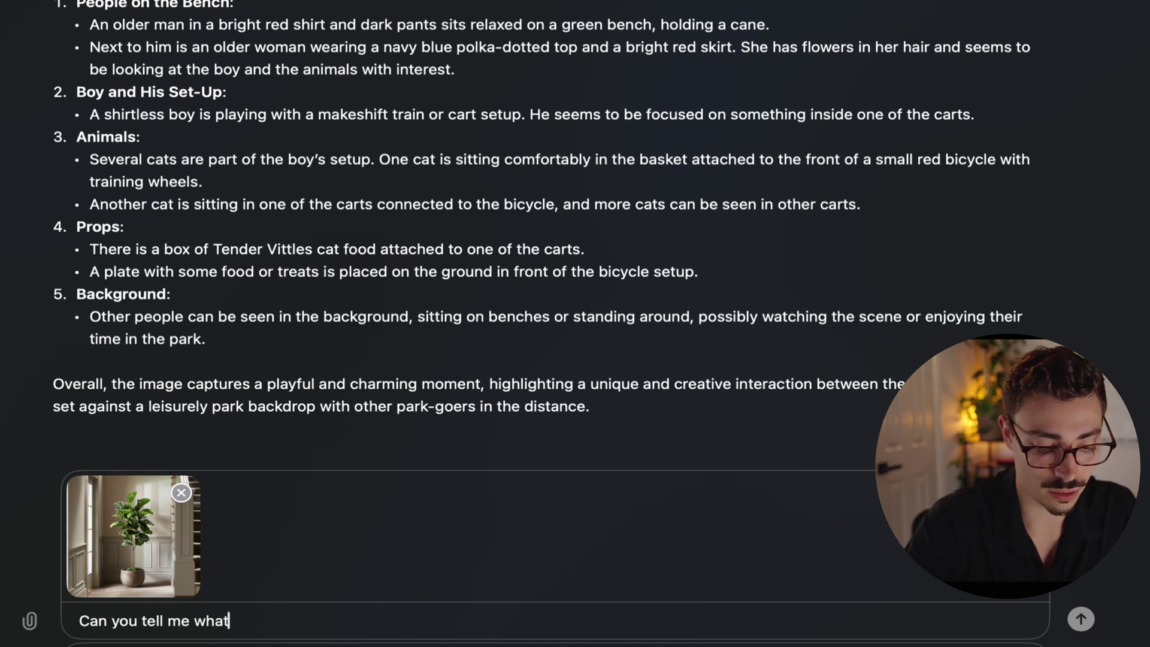
text( this plant i)
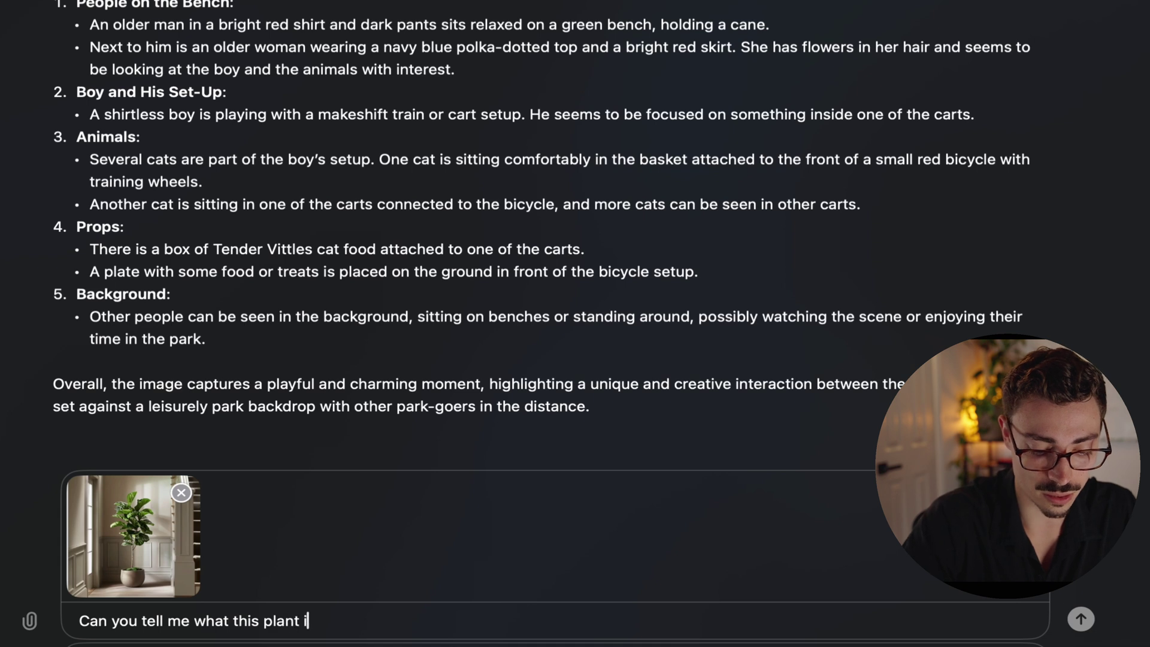
text(s, i want the)
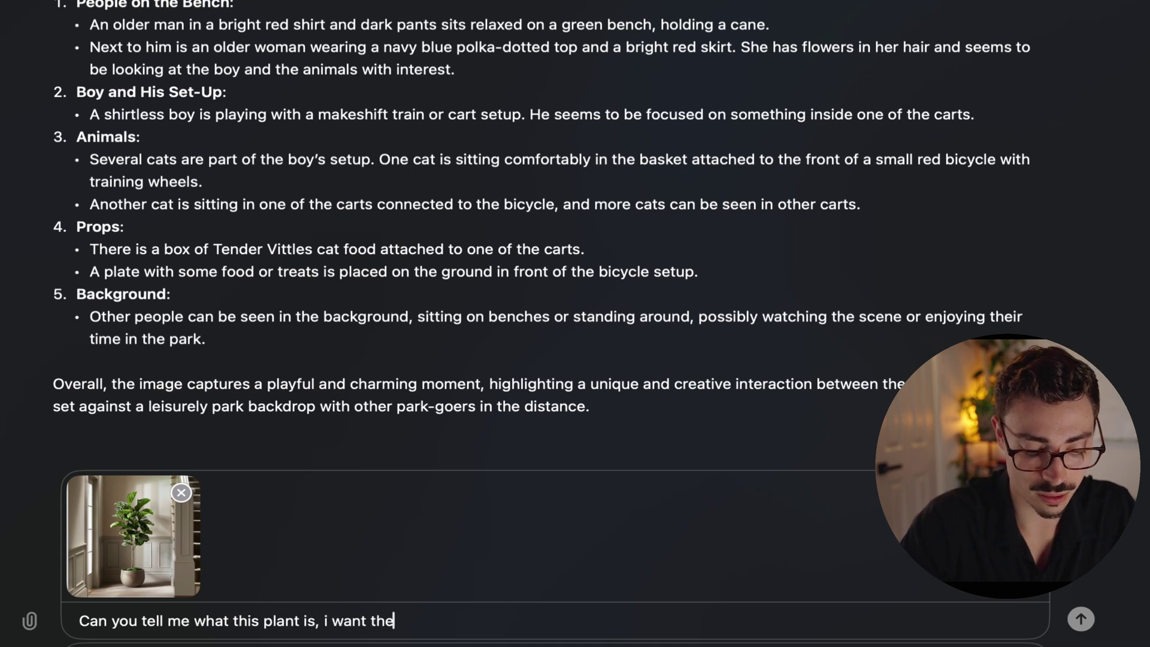
text(m in my house)
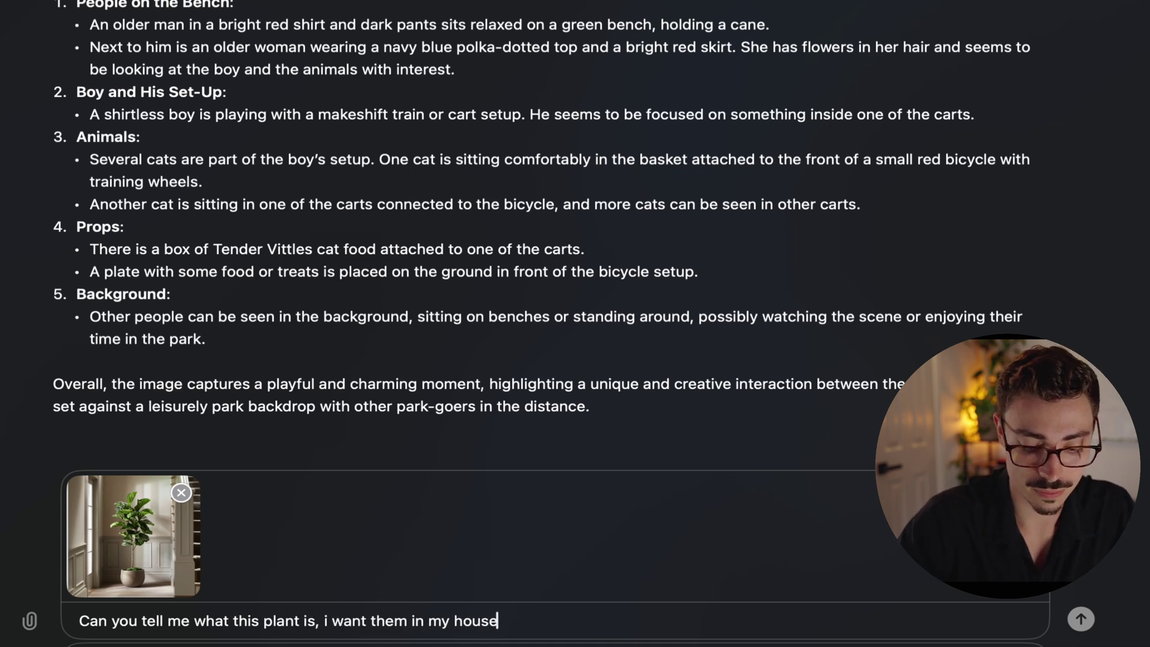
Send the plant photo and question to get the Fiddle Leaf Fig identification with care tips.
key(Return)
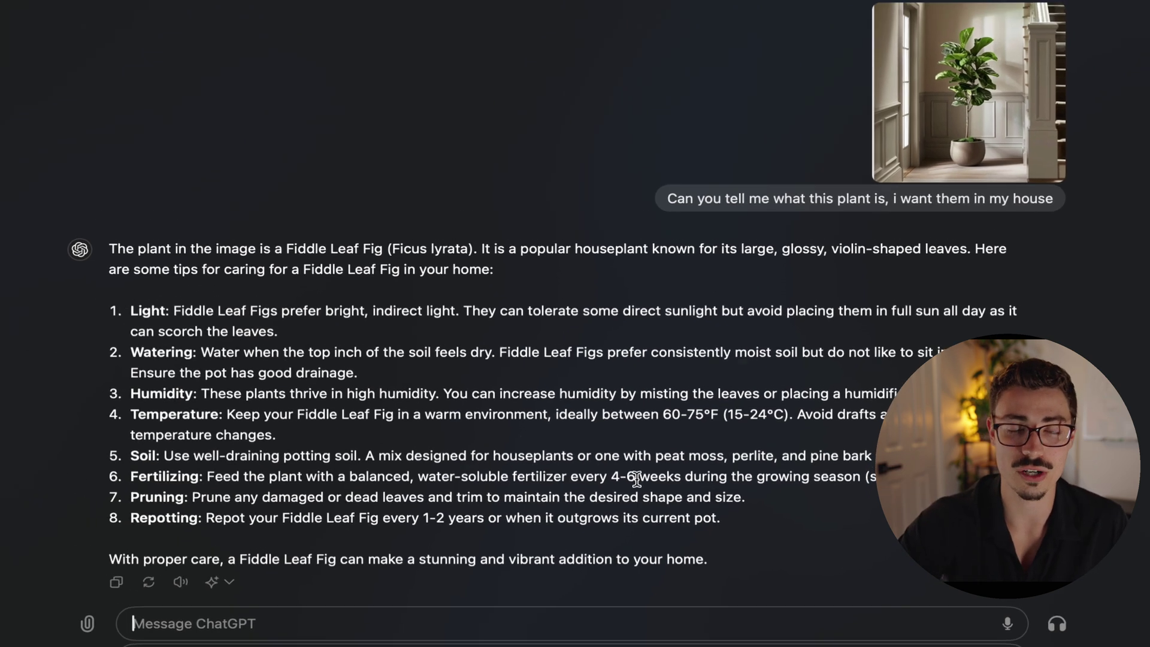
scroll(678, 535, up, 5)
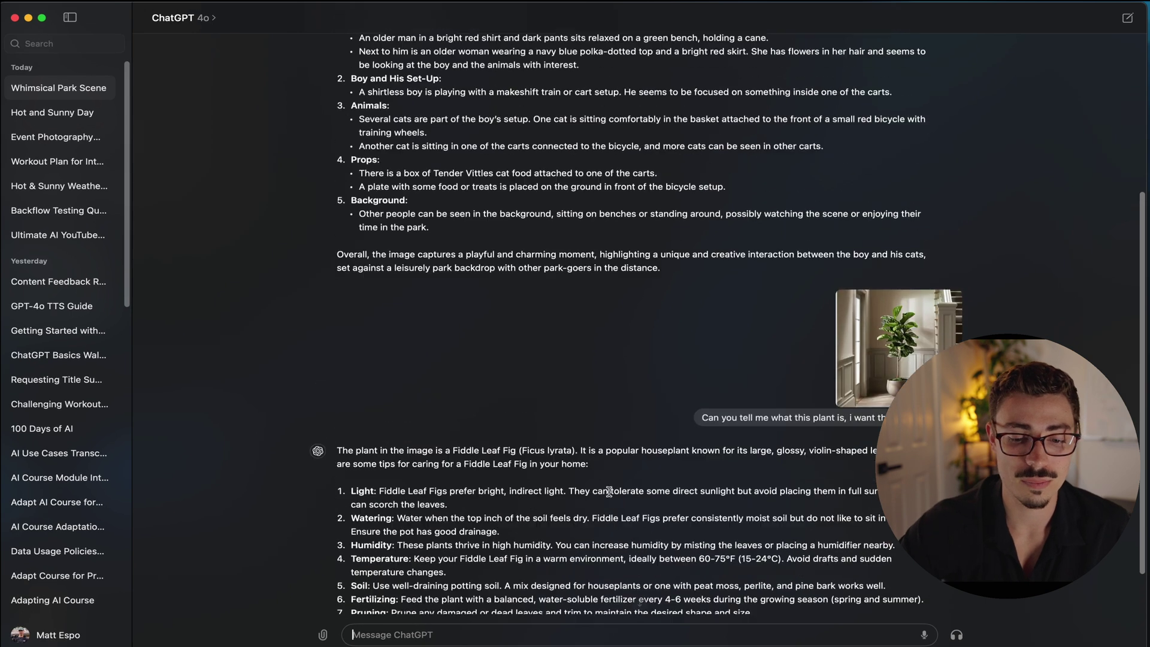
scroll(609, 491, down, 5)
scroll(611, 496, down, 5)
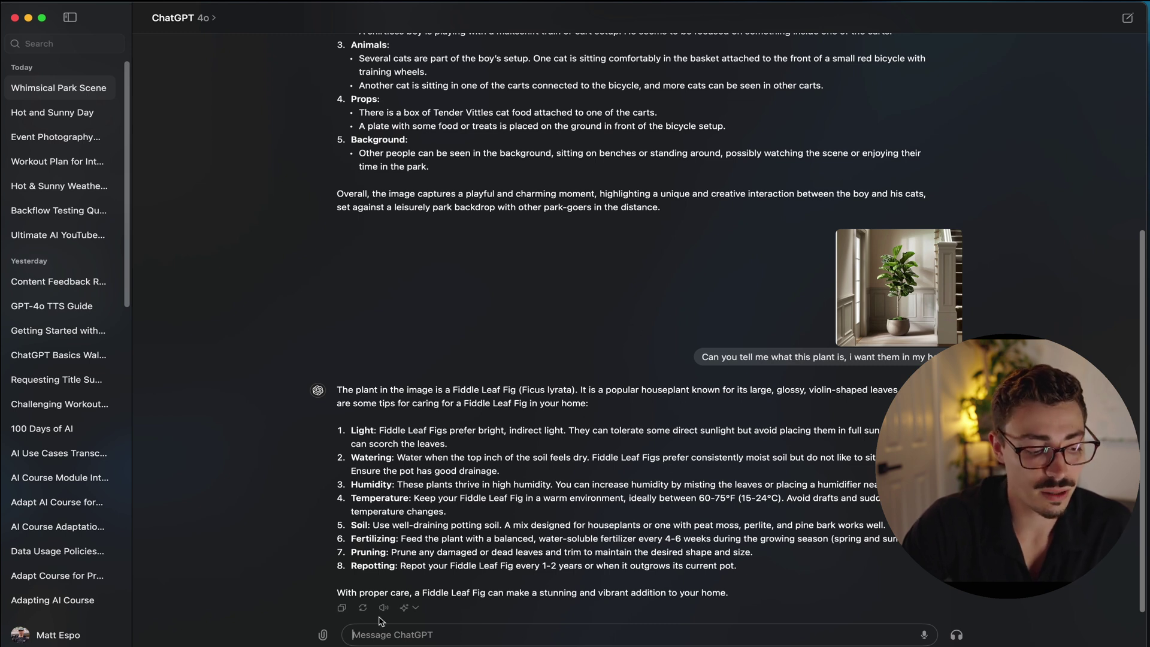
Open Settings from the profile menu, go to Personalization, and review the Customize ChatGPT instructions.
click(63, 636)
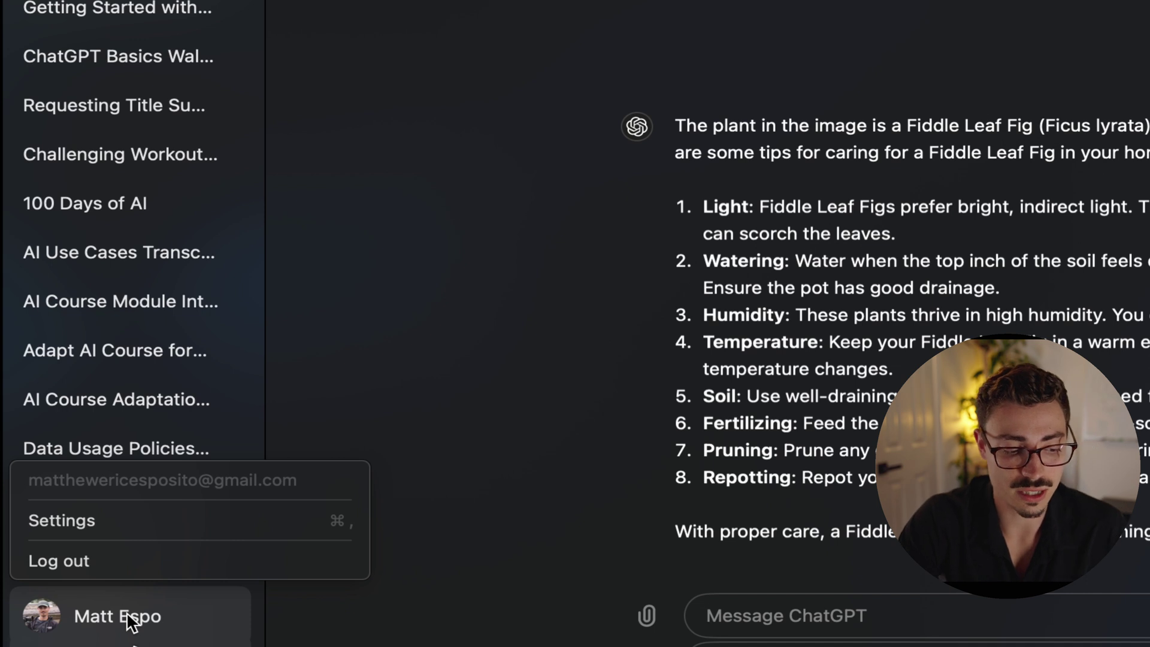
click(203, 524)
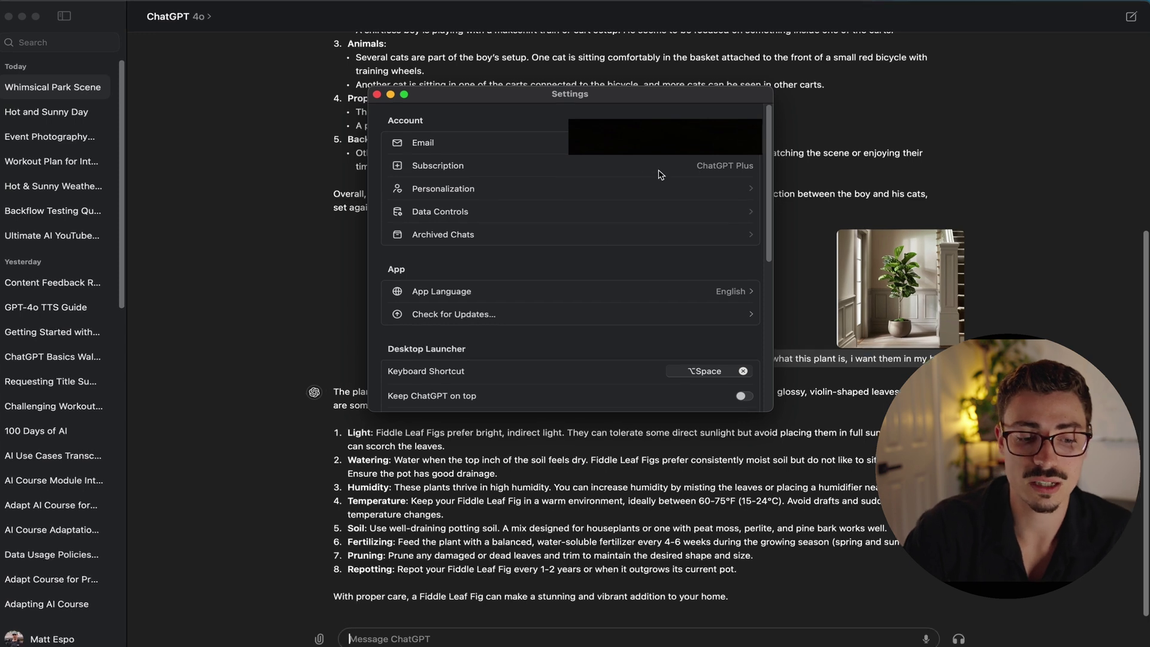
scroll(585, 139, down, 2)
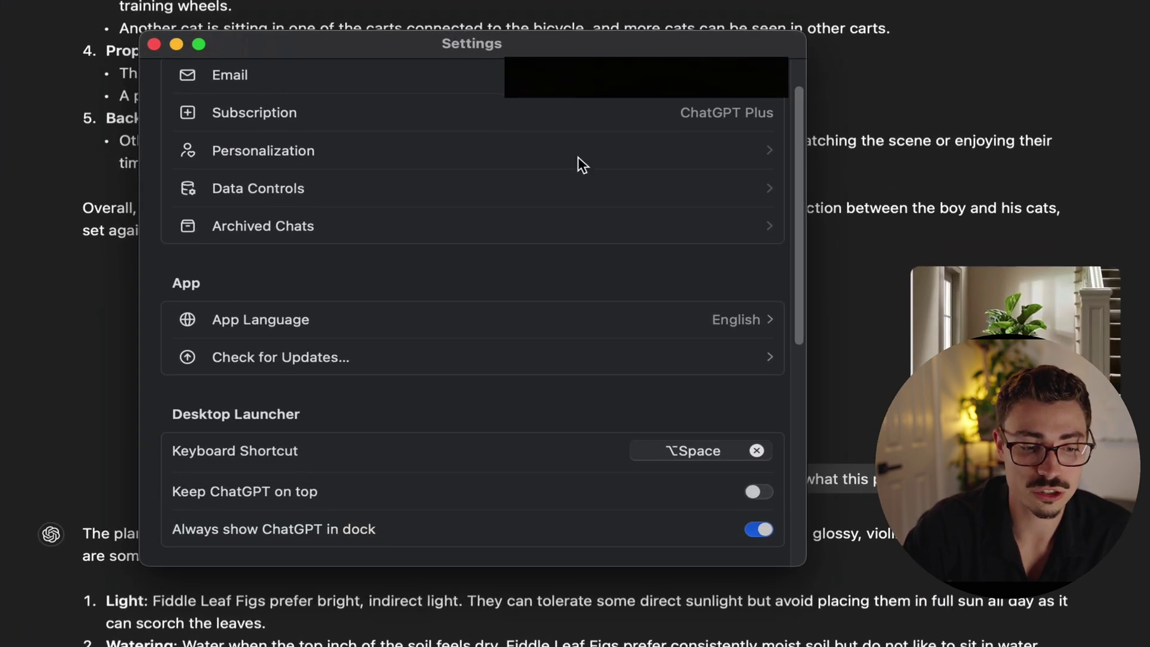
scroll(578, 160, up, 2)
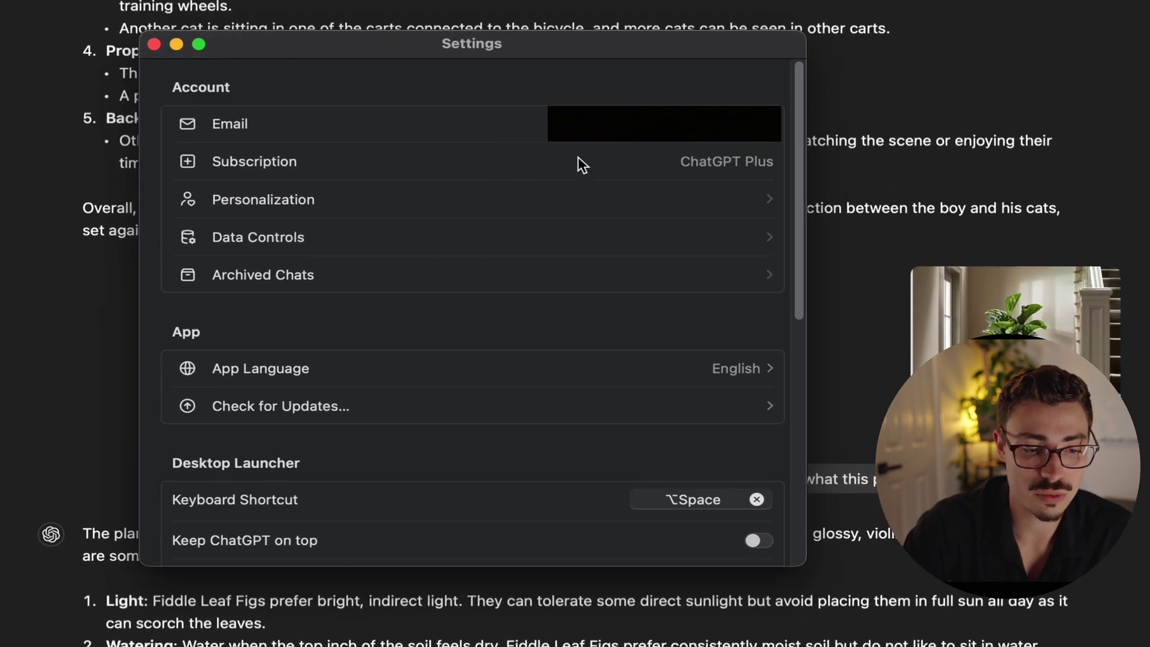
click(573, 202)
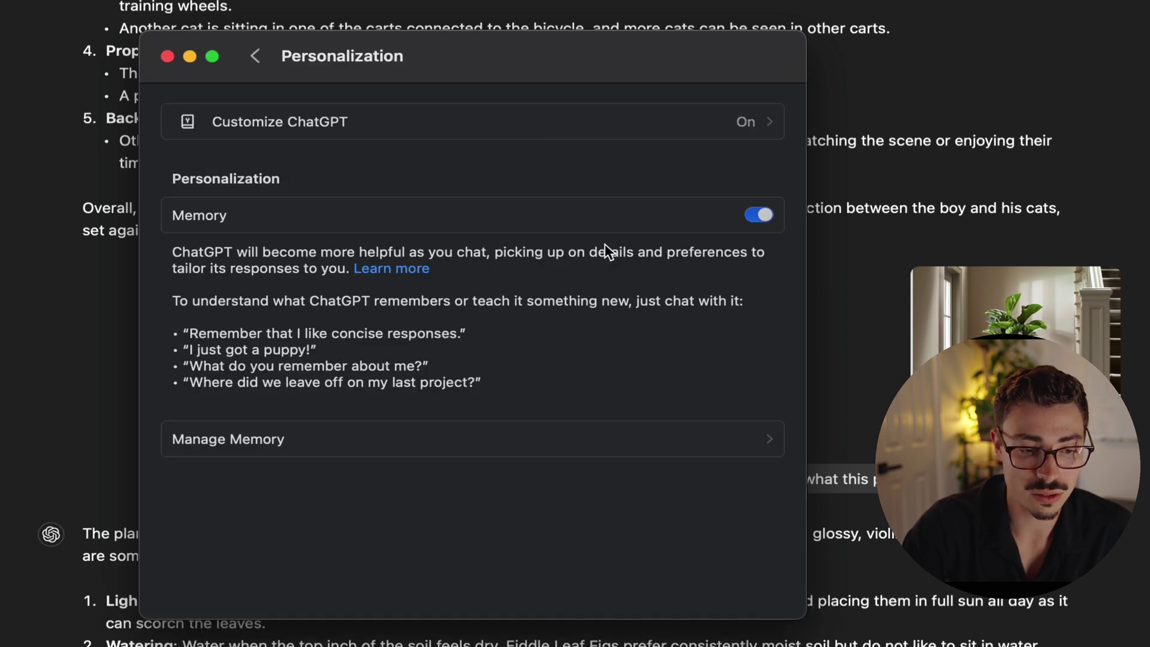
click(684, 124)
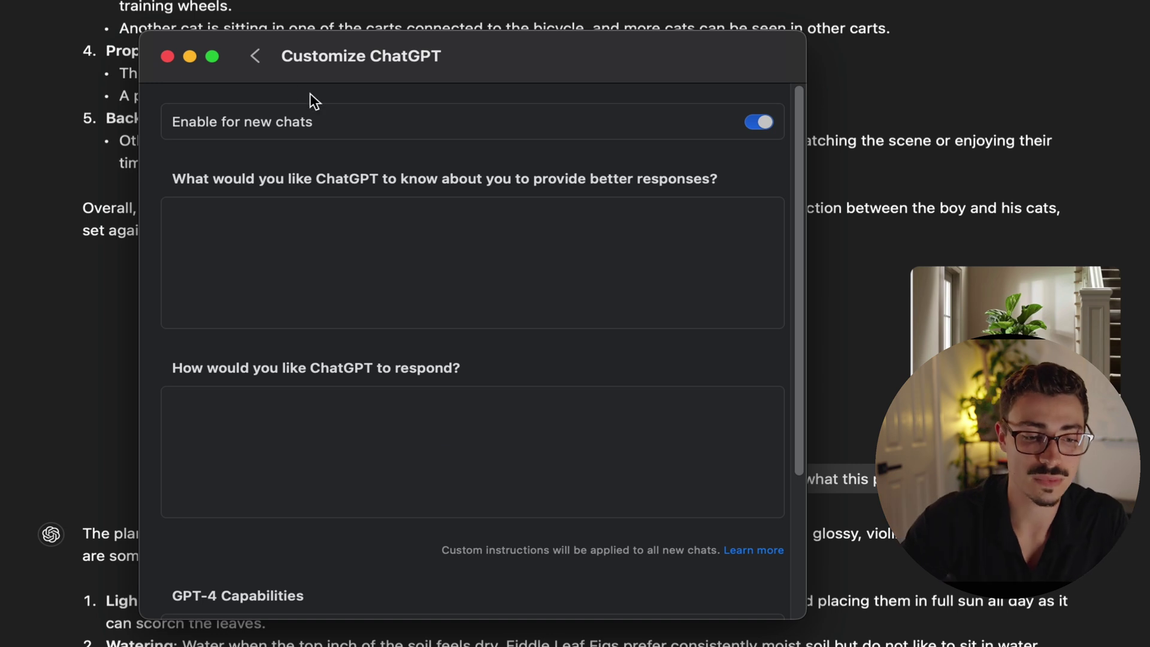
click(256, 57)
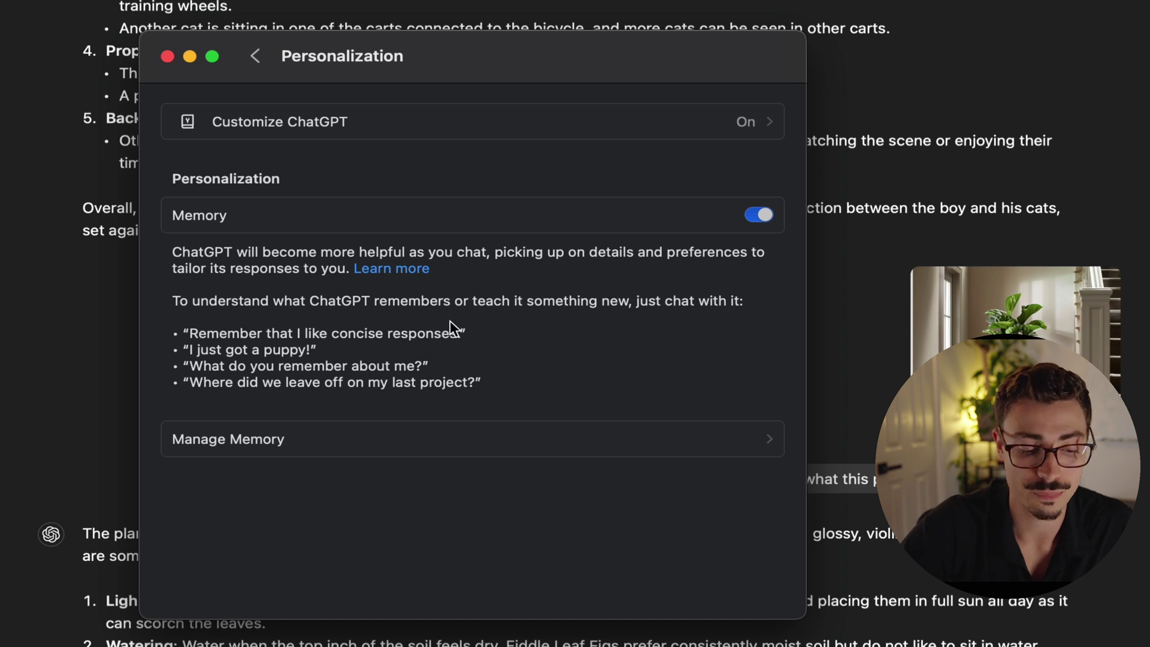
Browse the saved memories list under Manage Memory, then go back to Personalization.
click(418, 443)
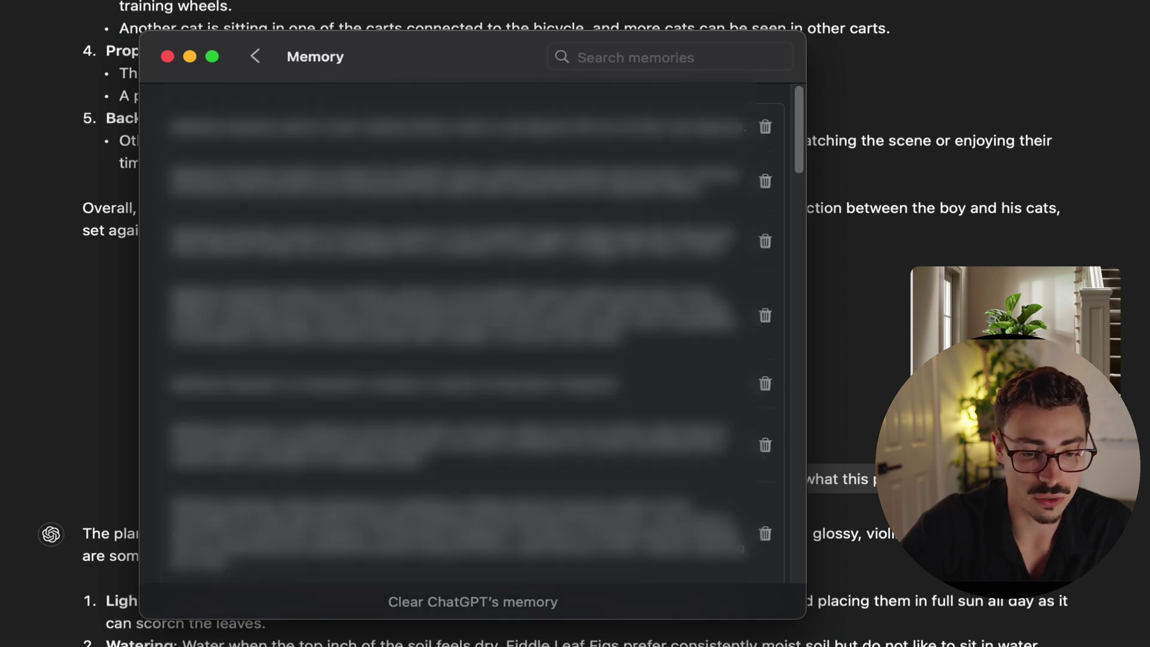
scroll(473, 334, down, 2)
scroll(473, 335, down, 1)
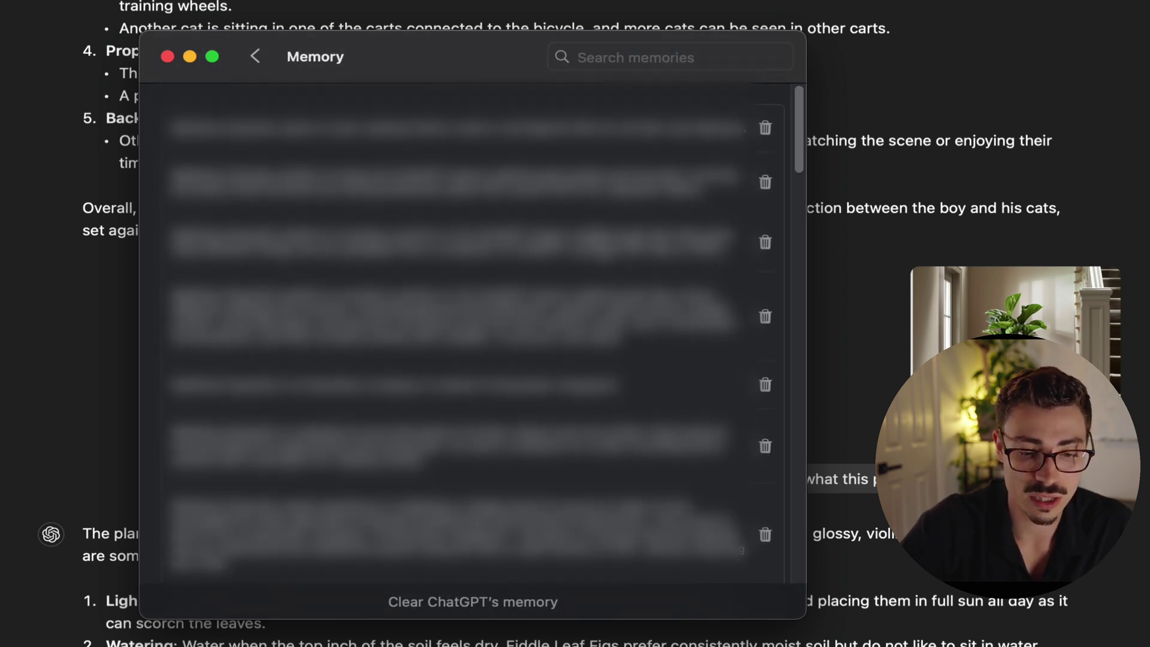
scroll(473, 334, up, 3)
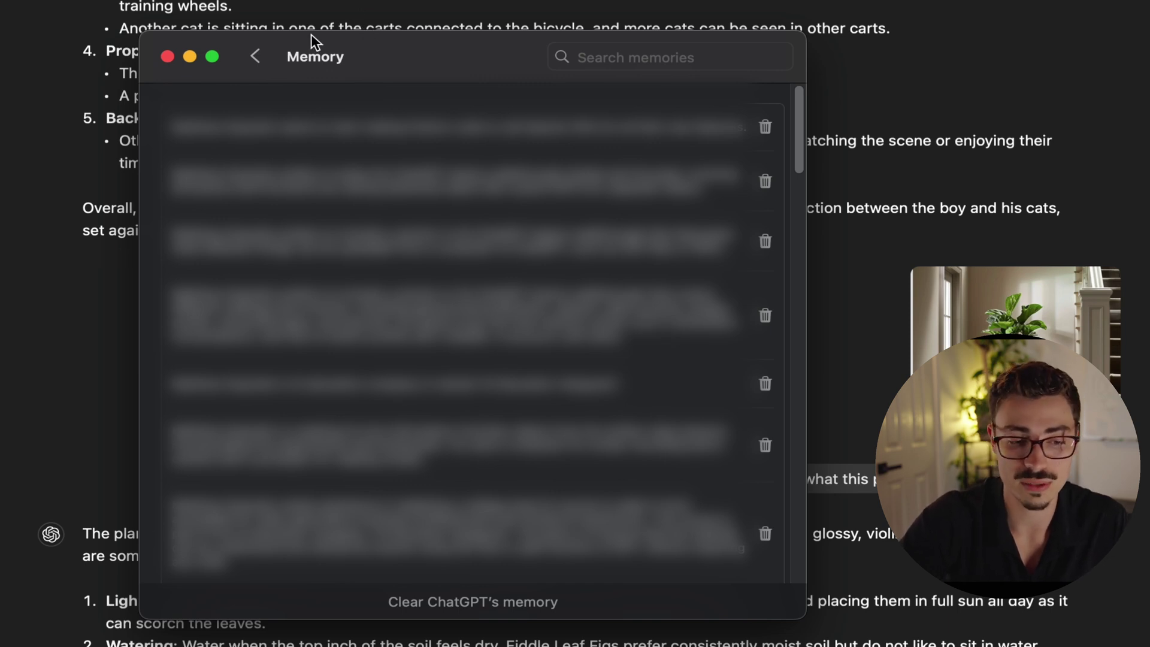
click(256, 63)
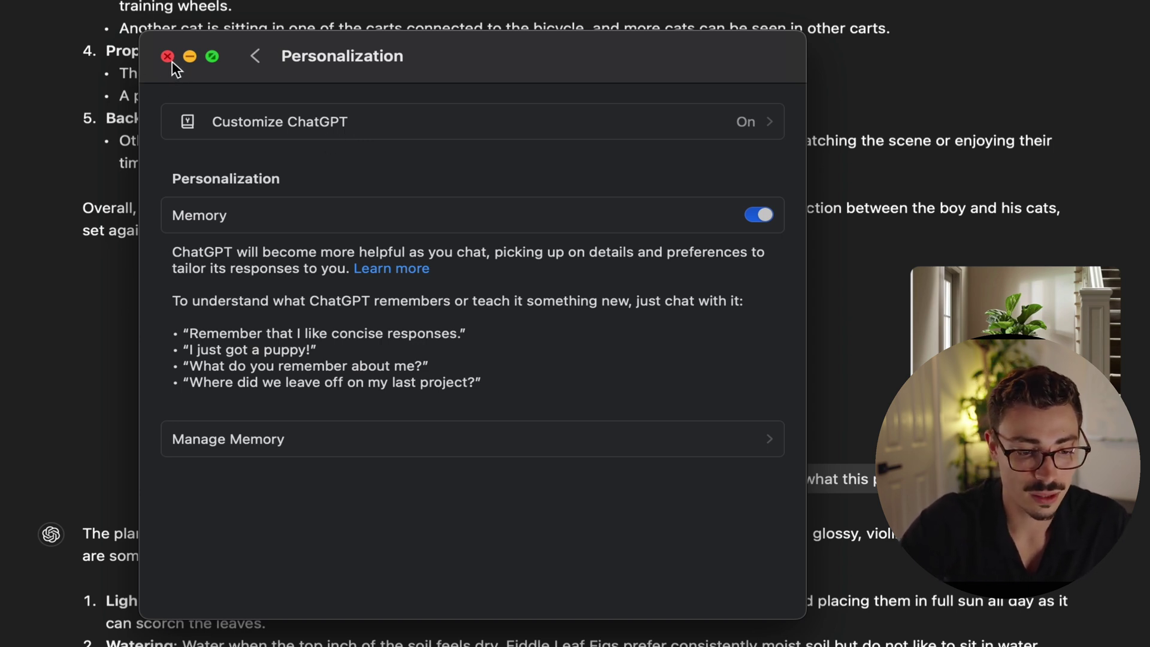
click(264, 59)
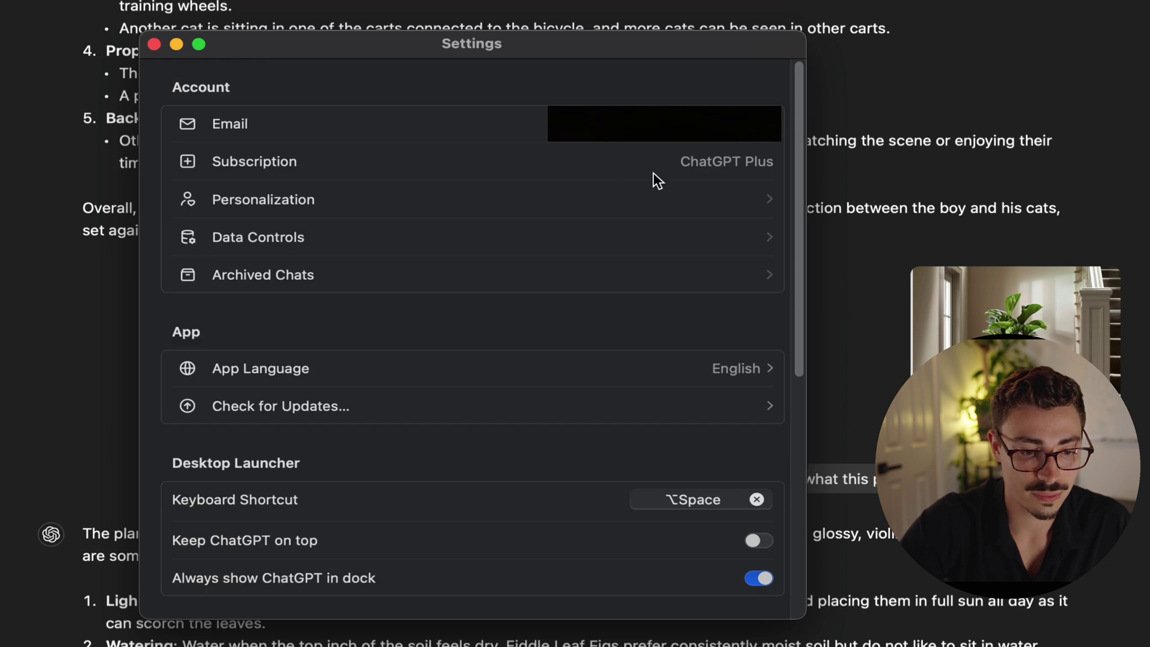
click(581, 239)
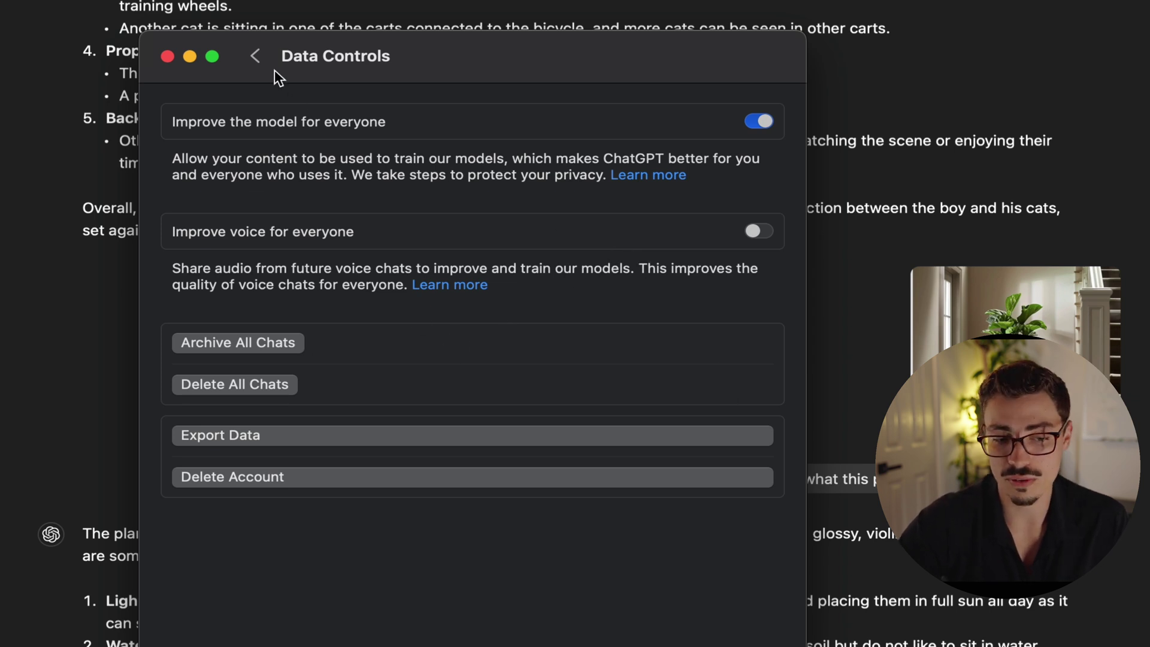
click(255, 55)
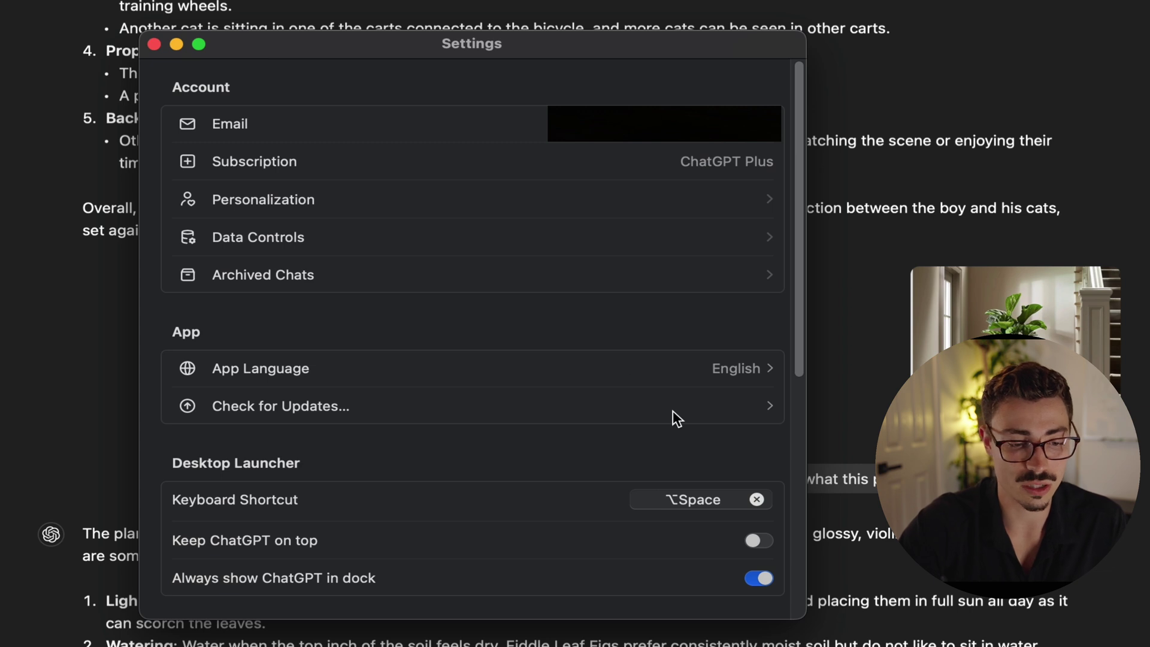
scroll(664, 302, down, 2)
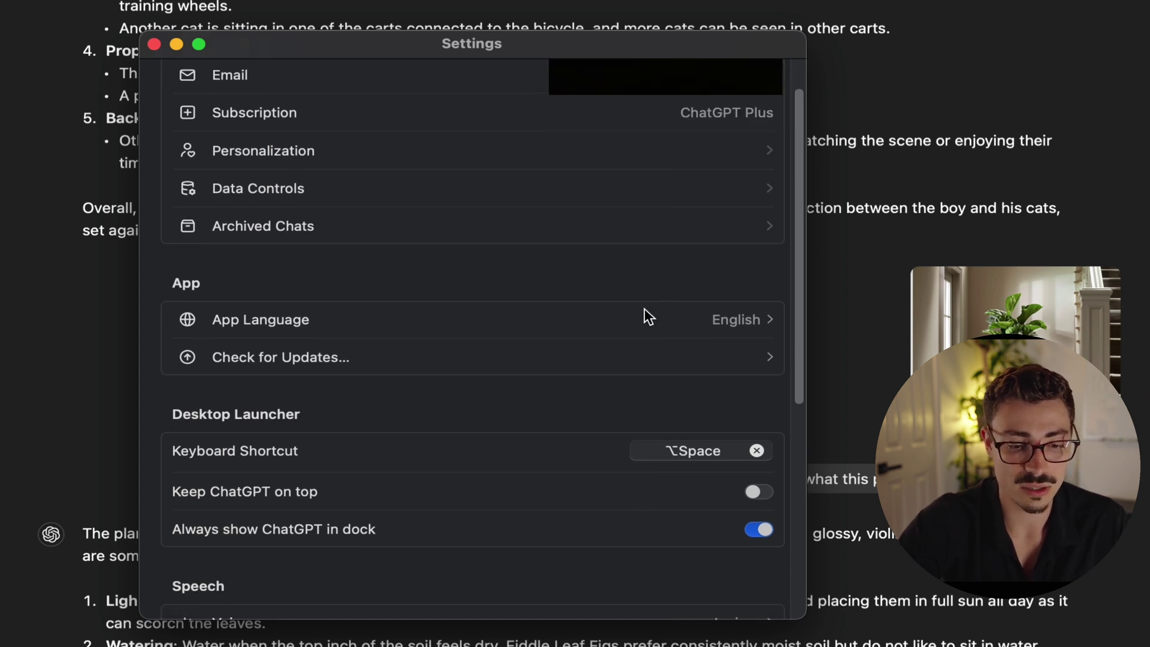
click(644, 324)
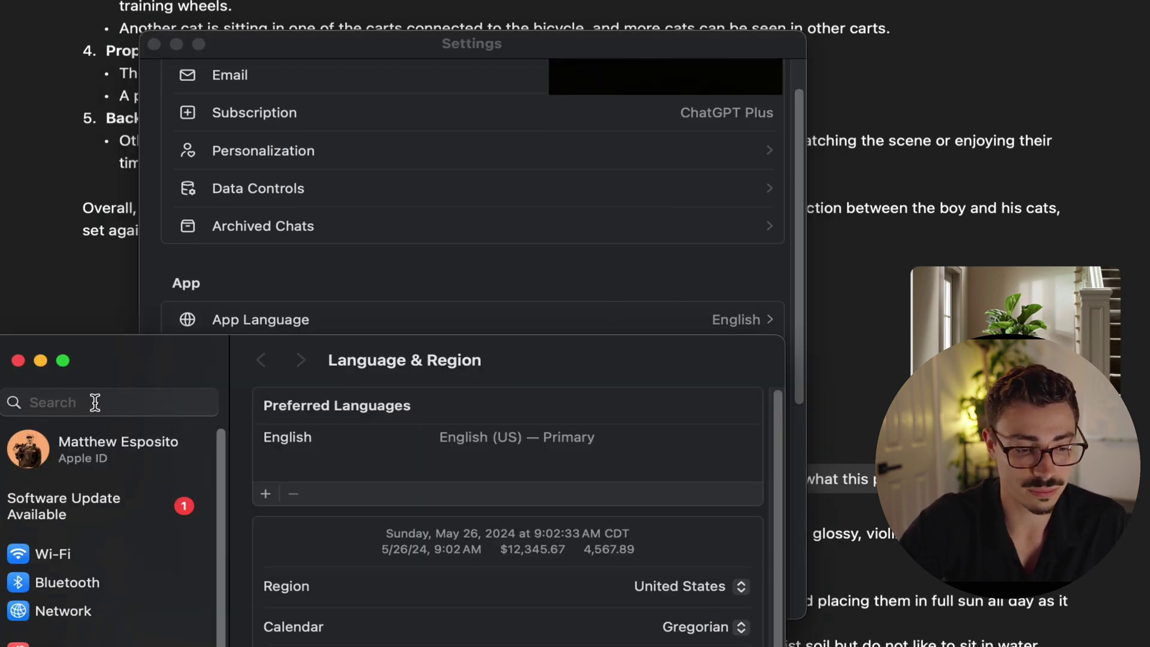
click(18, 360)
scroll(532, 249, down, 5)
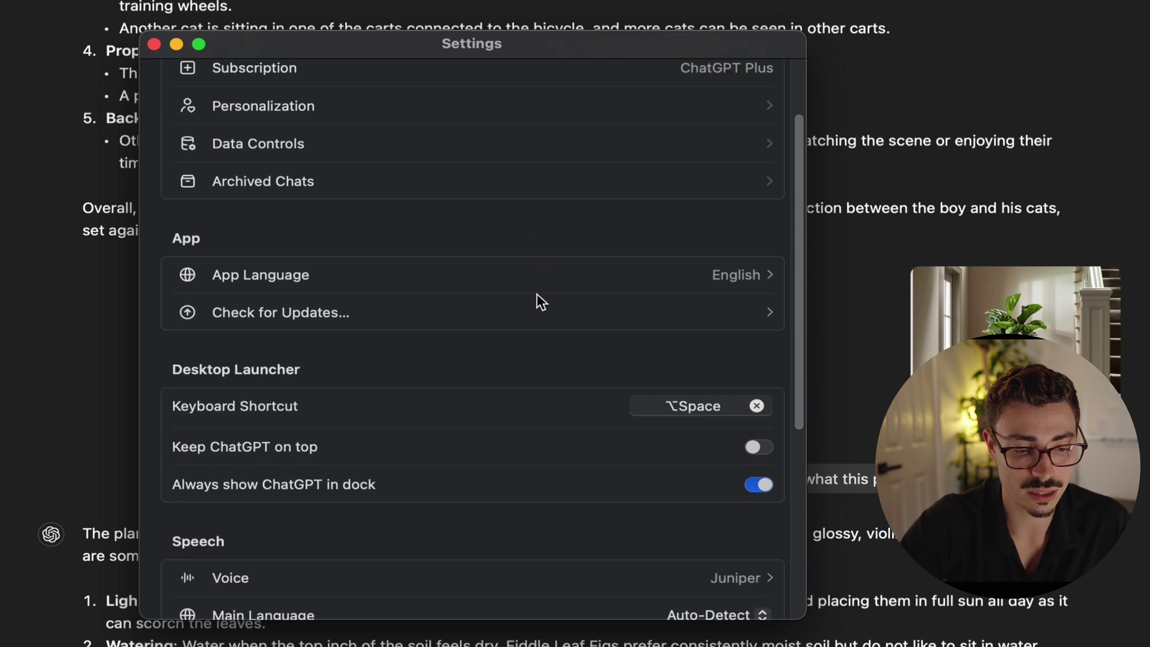
scroll(634, 198, down, 4)
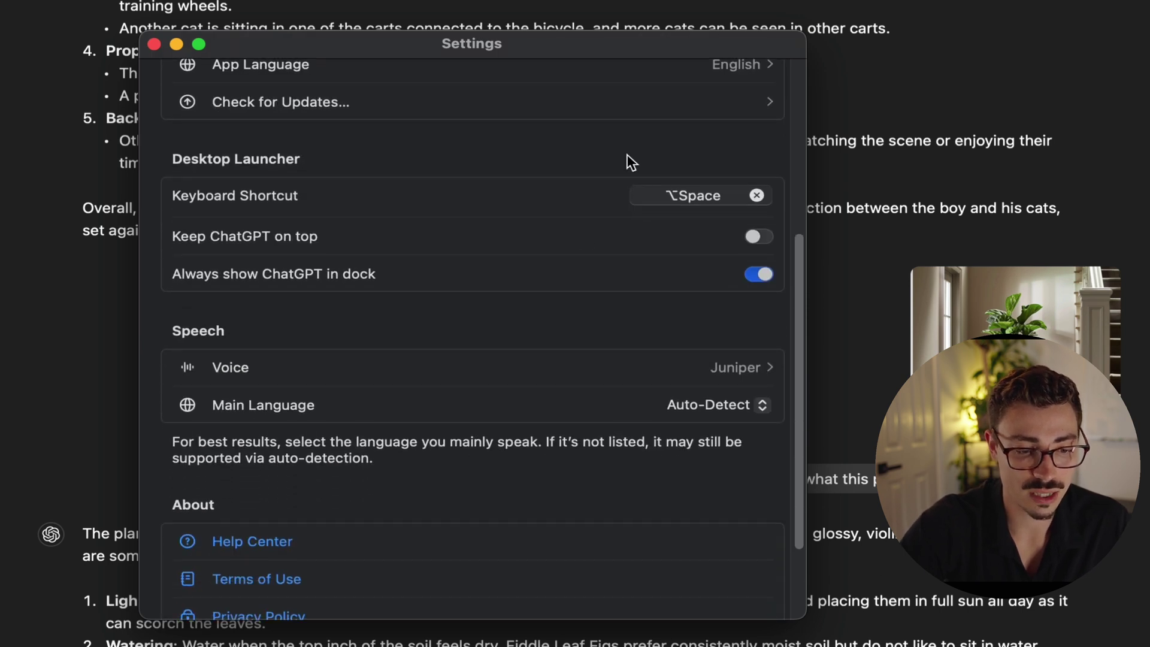
scroll(551, 273, down, 1)
scroll(575, 313, up, 4)
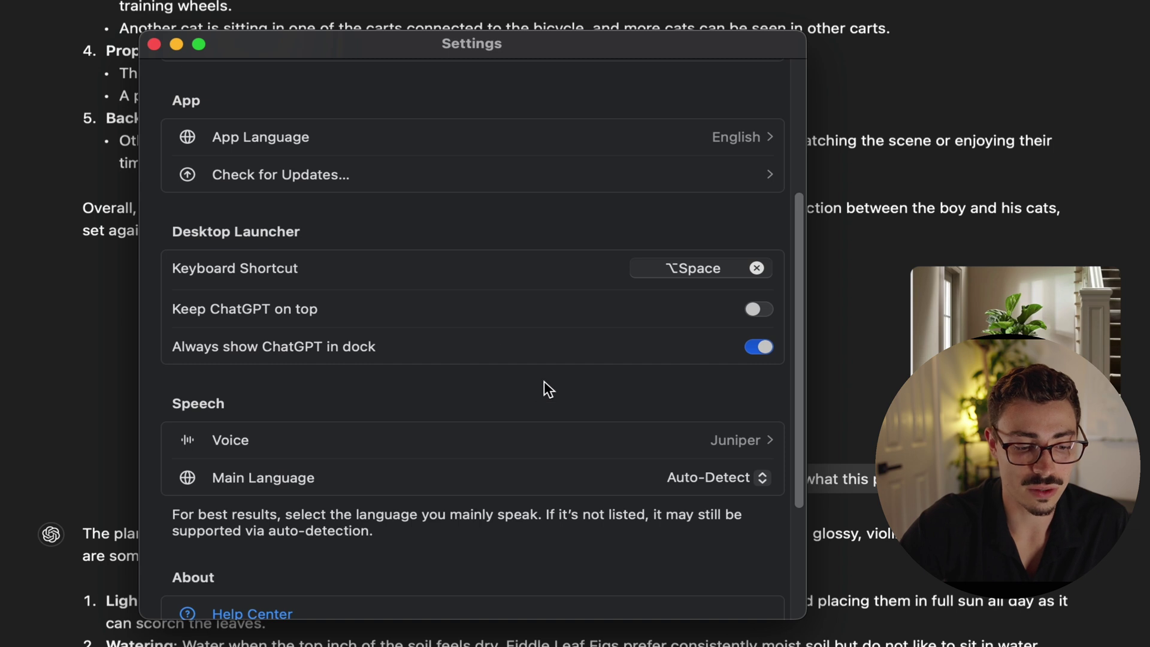
scroll(412, 265, up, 2)
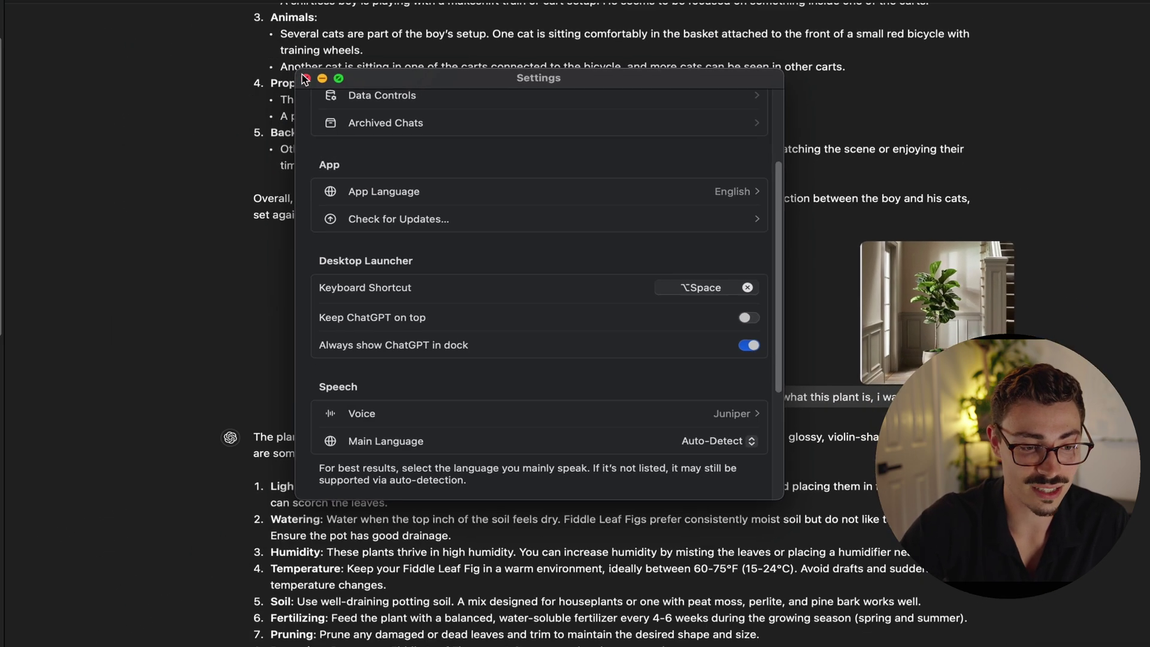
Close Settings and ask 'Whats the weather today?' from the Option+Space quick launcher.
click(306, 78)
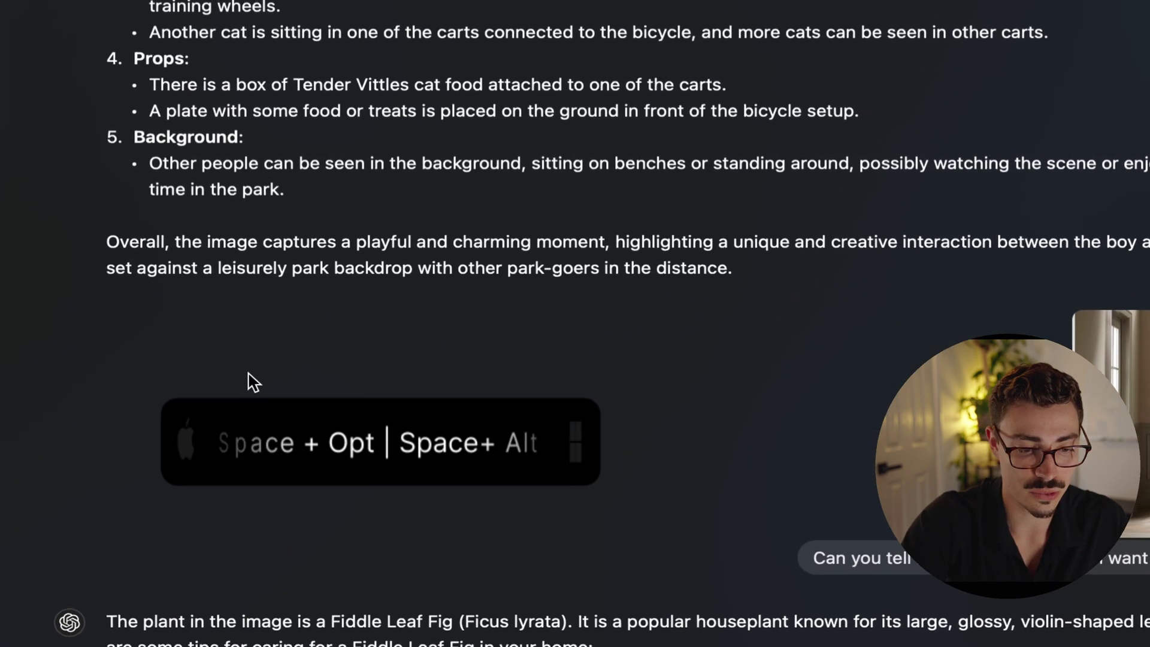
key(alt+space)
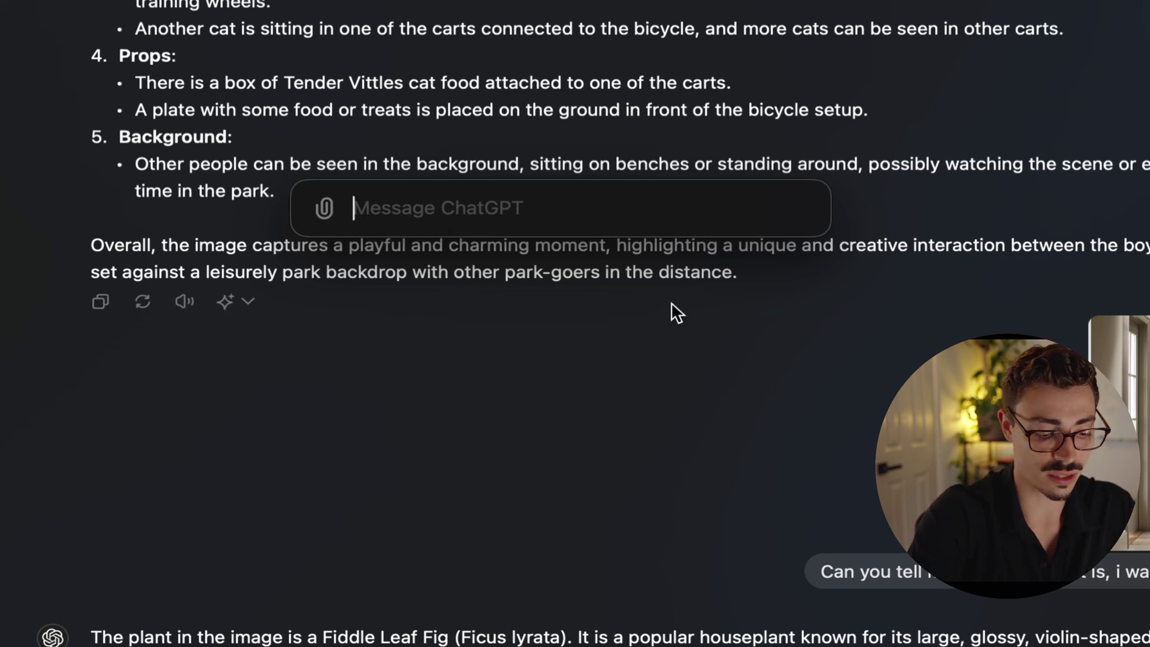
text(Whats the we)
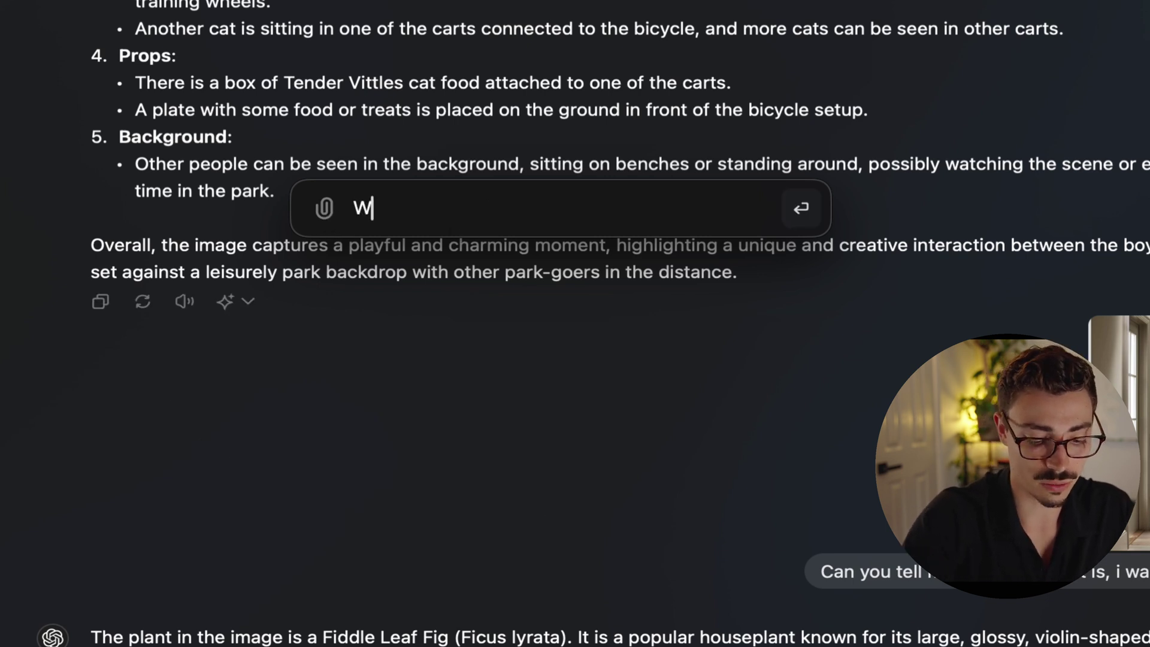
text(athetoda)
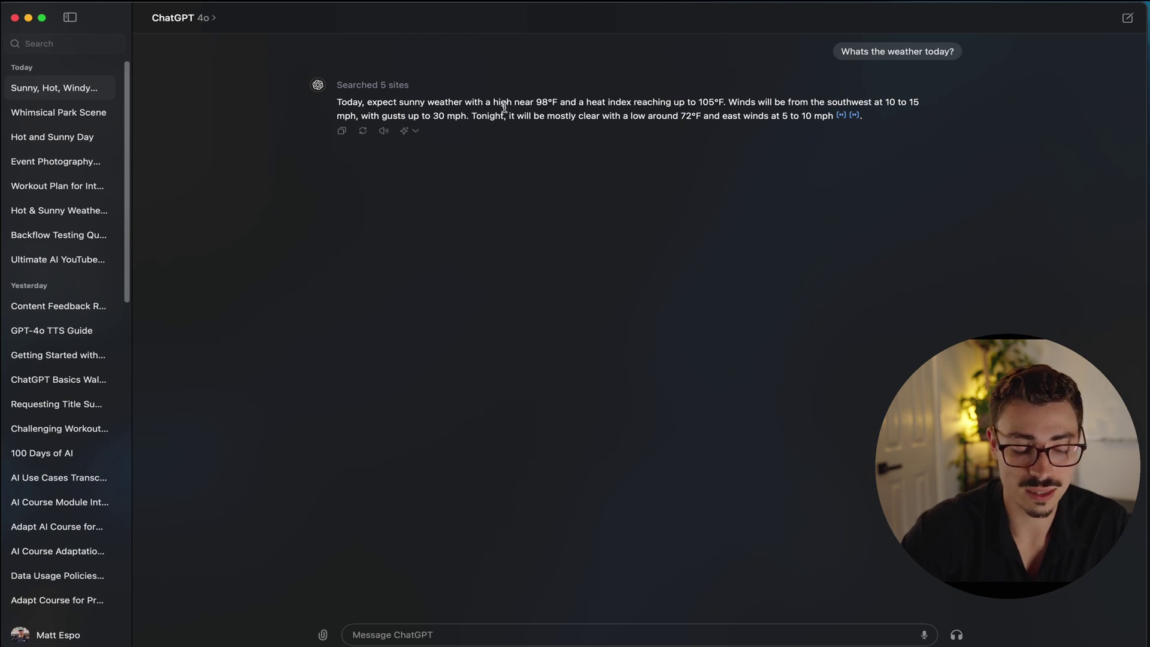
key(alt+space)
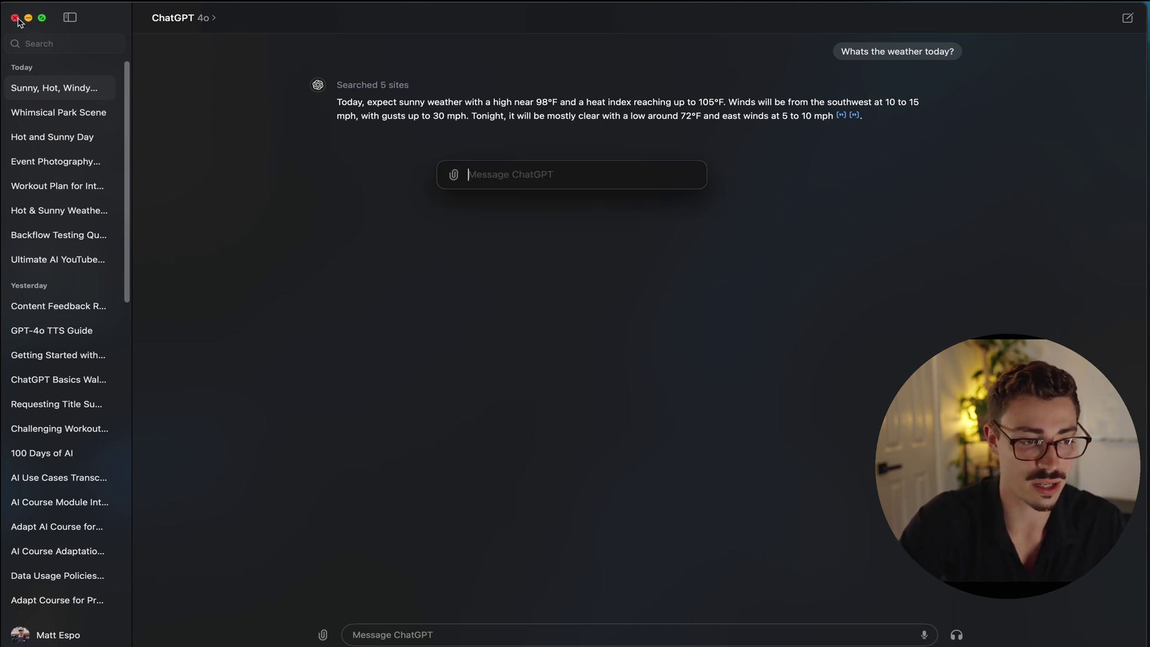
Open Settings, browse the available voices under Speech, and keep Juniper as the voice.
key(super+comma)
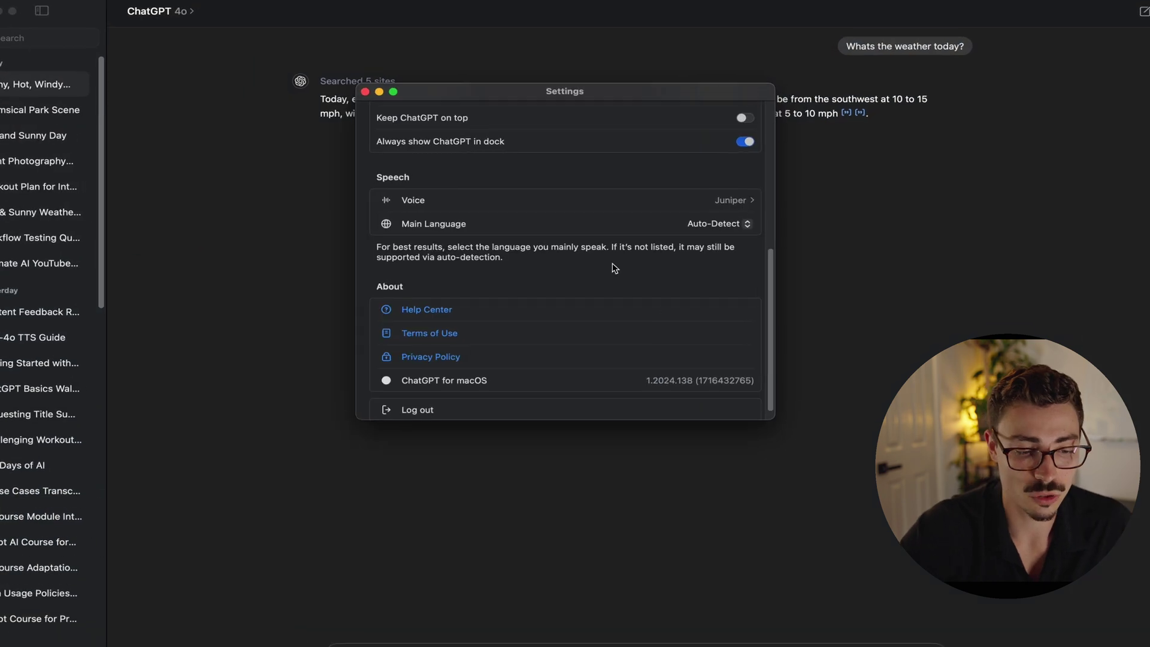
scroll(530, 213, up, 2)
scroll(594, 212, down, 2)
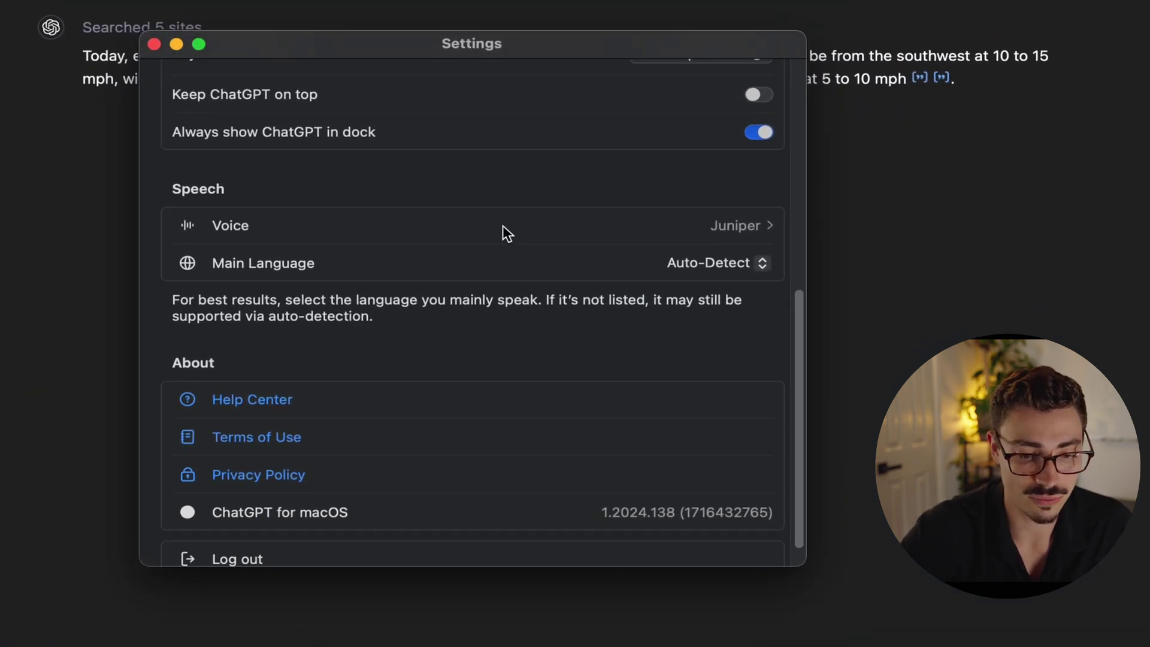
click(512, 228)
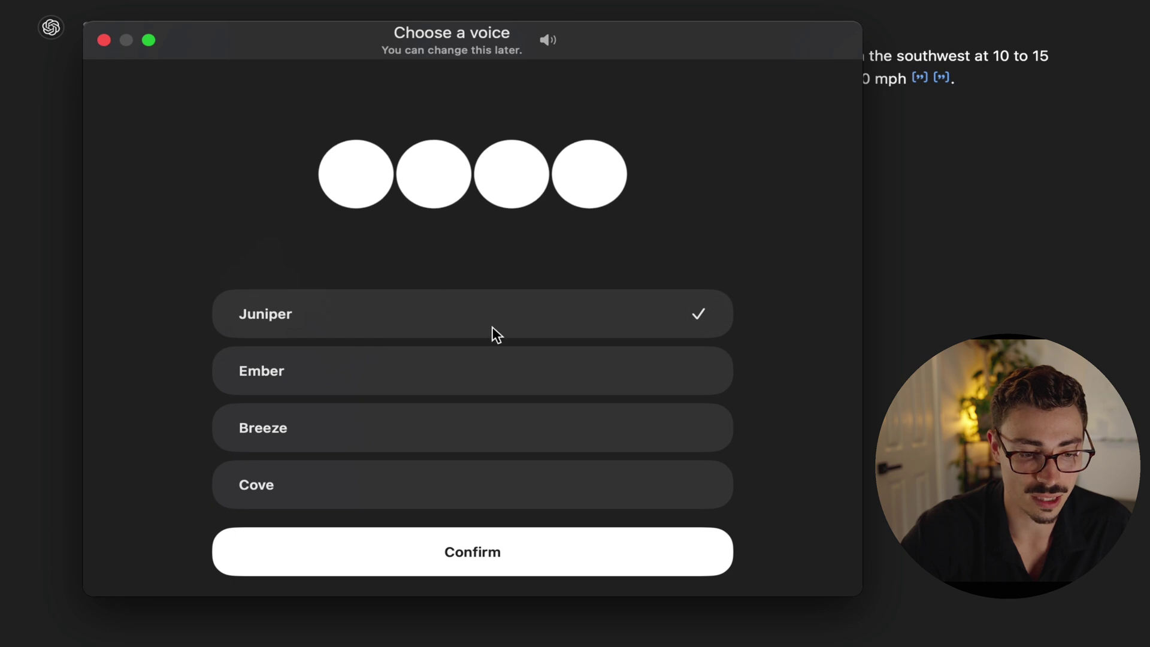
click(104, 40)
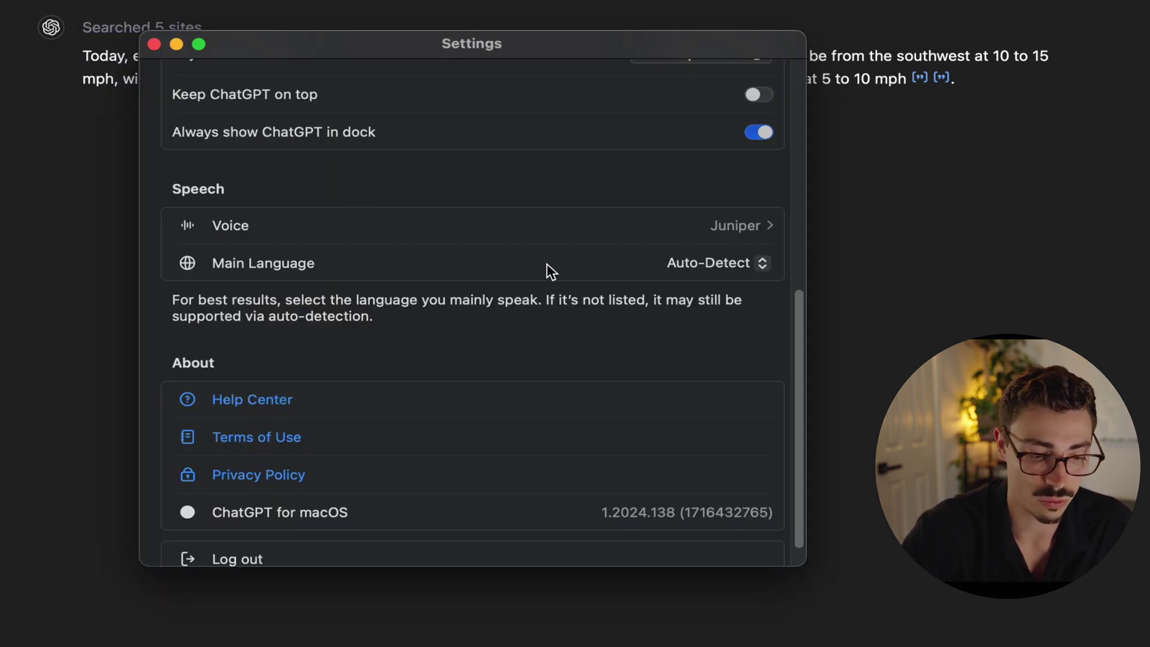
scroll(548, 265, down, 1)
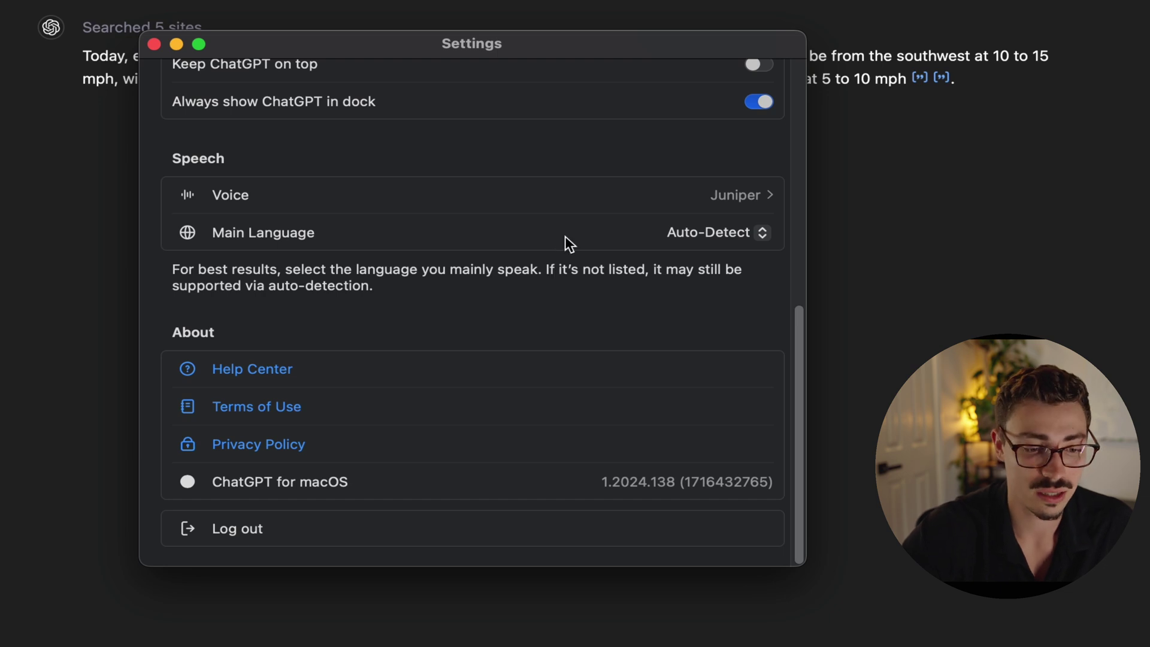